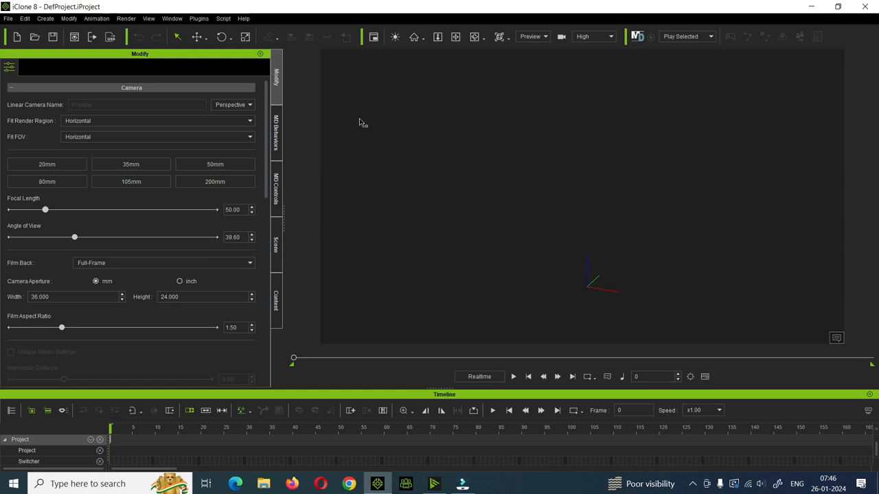
- Open the DefProject project from the Read Techie folder
click(8, 19)
click(42, 48)
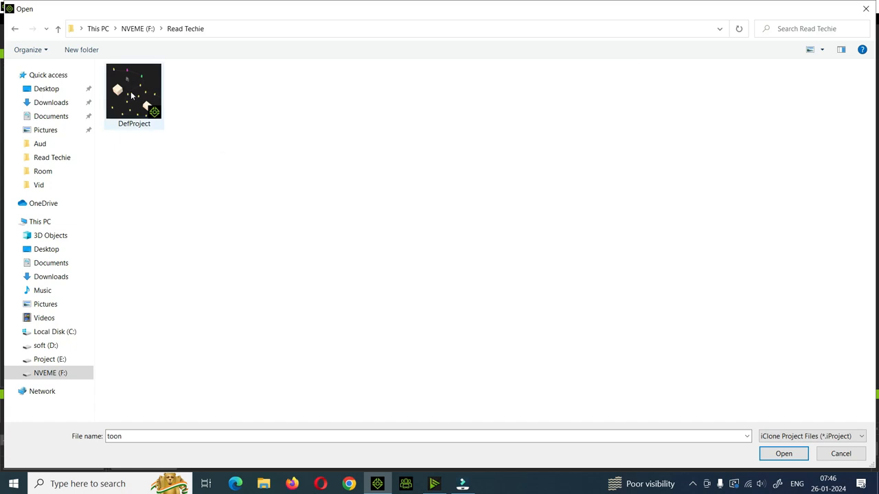
click(131, 95)
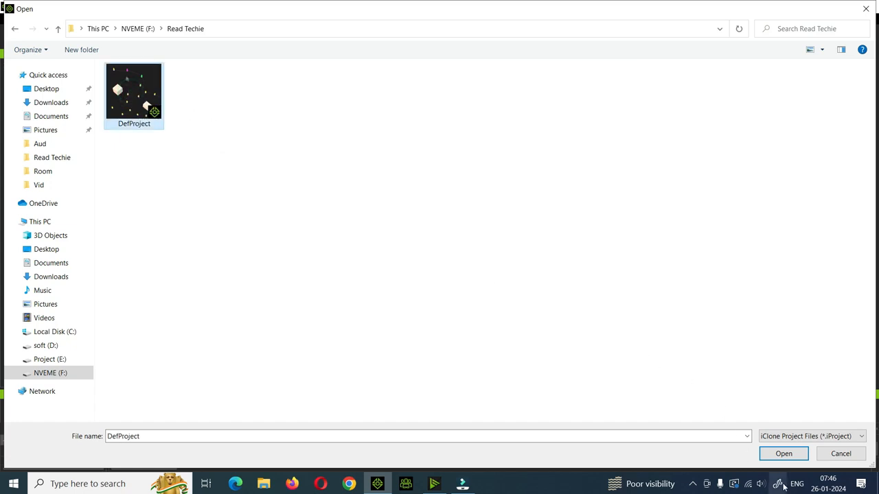
click(784, 453)
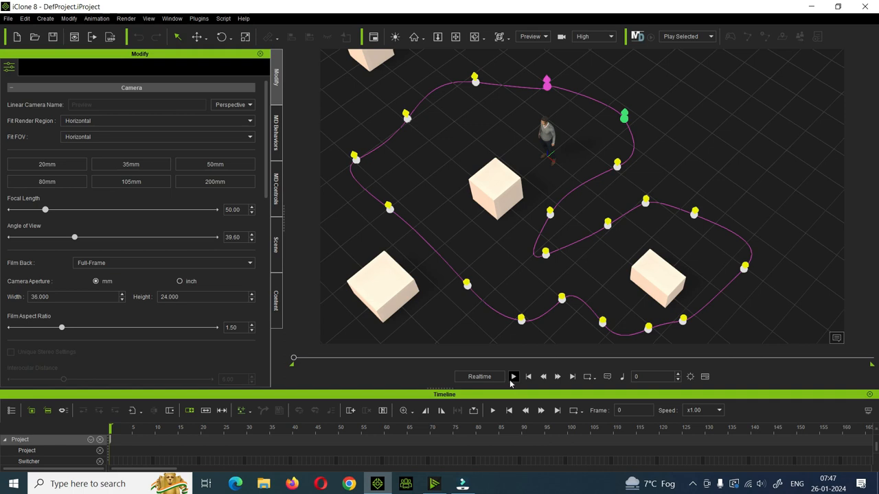
- Examine the closed waypoint path, the character and the surrounding boxes from a wider angle
scroll(500, 195, down, 5)
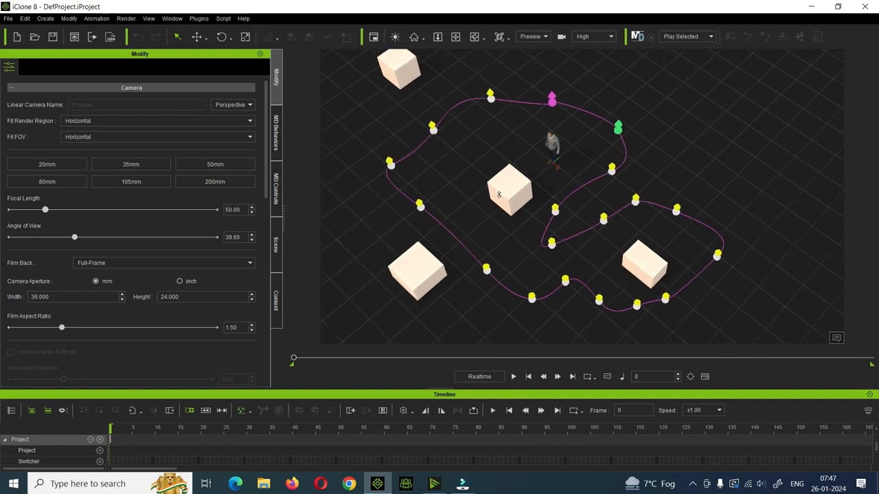
click(455, 37)
drag(564, 142, 509, 145)
right_drag(679, 240, 597, 146)
drag(596, 146, 538, 175)
scroll(543, 168, down, 4)
scroll(543, 168, down, 2)
right_drag(661, 199, 639, 204)
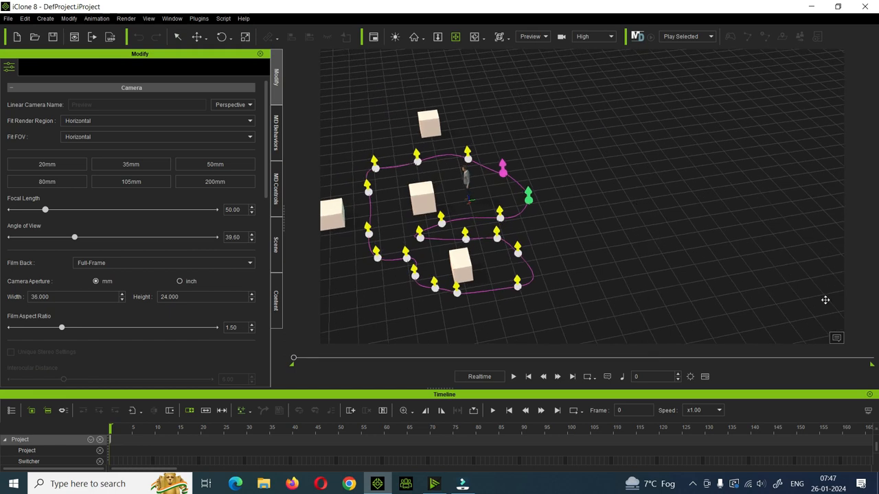
- Switch the workspace layout to Motion Director
click(168, 20)
mouse_move(199, 35)
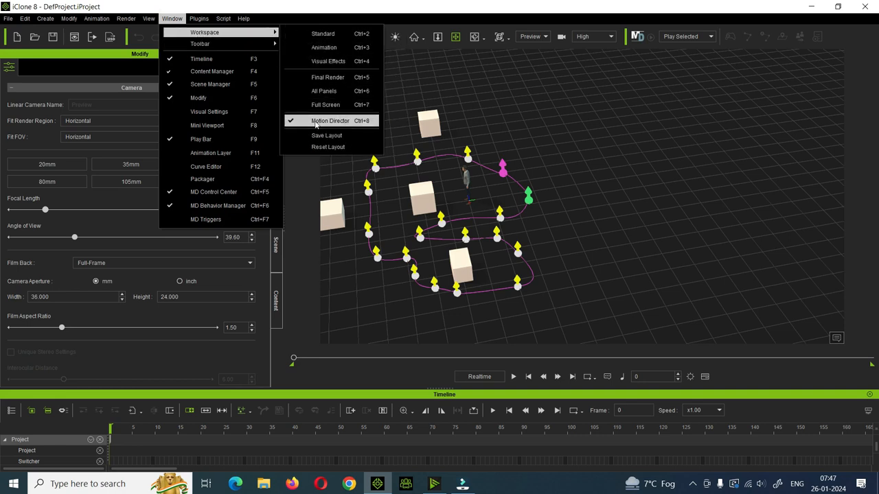
click(329, 121)
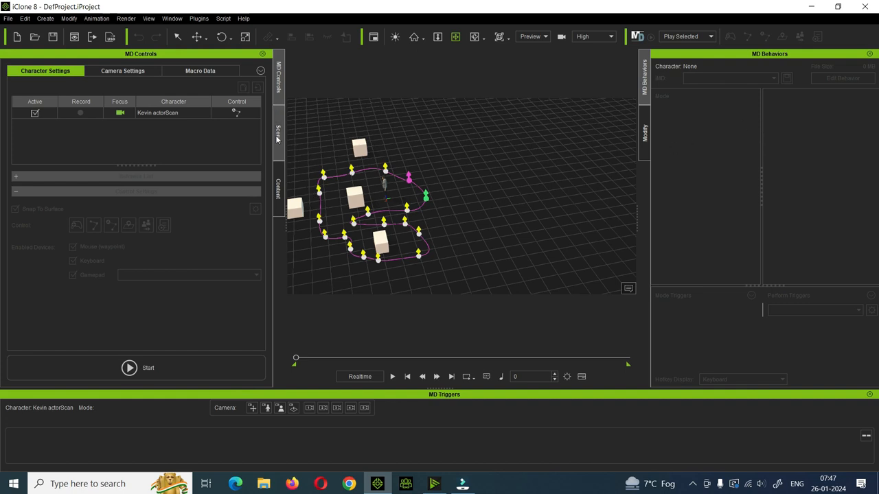
- Add the ActorCore Crowd characters Party_F_0001 and Party_M_0001 to the empty floor beside the path, deleting the extra female copy
click(278, 187)
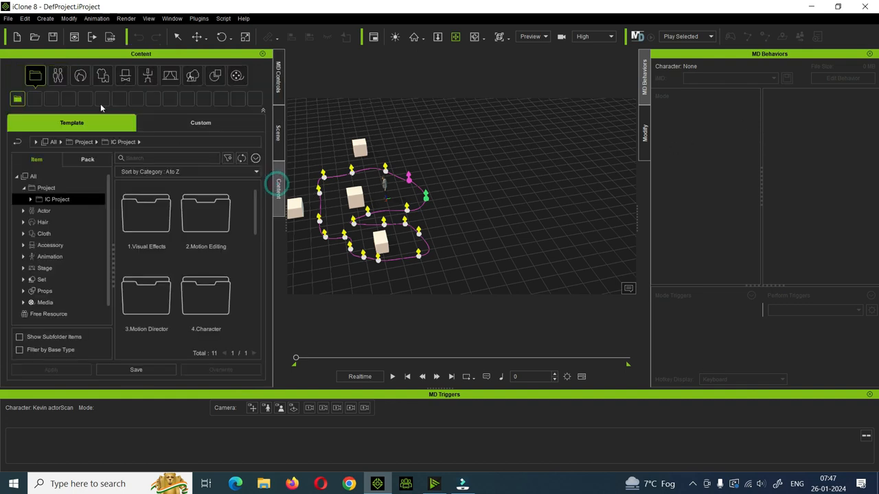
click(63, 80)
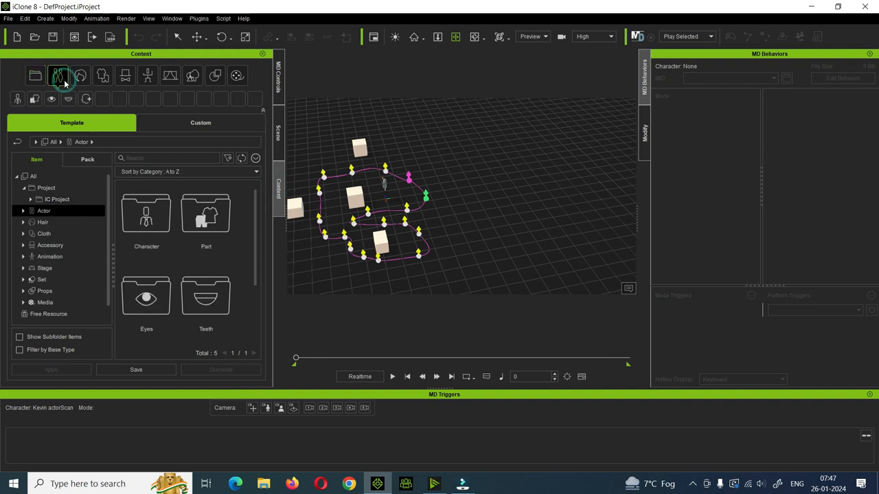
double_click(135, 220)
double_click(152, 223)
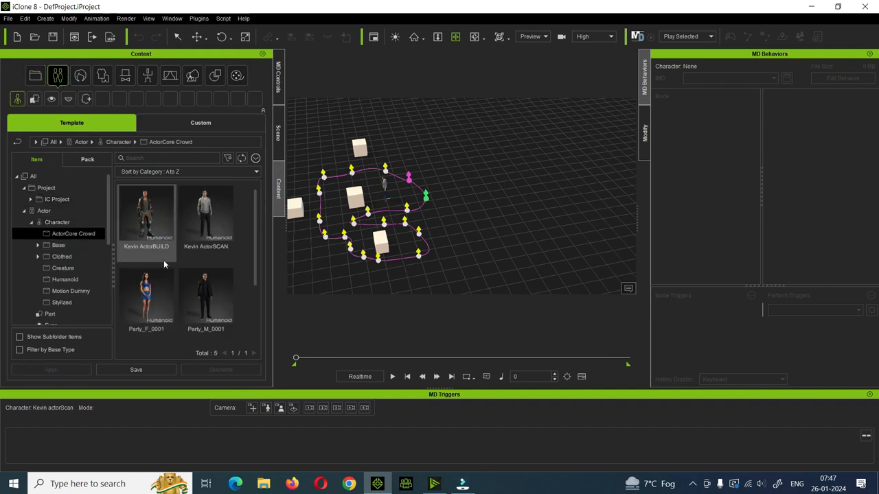
drag(147, 295, 555, 159)
drag(206, 302, 575, 179)
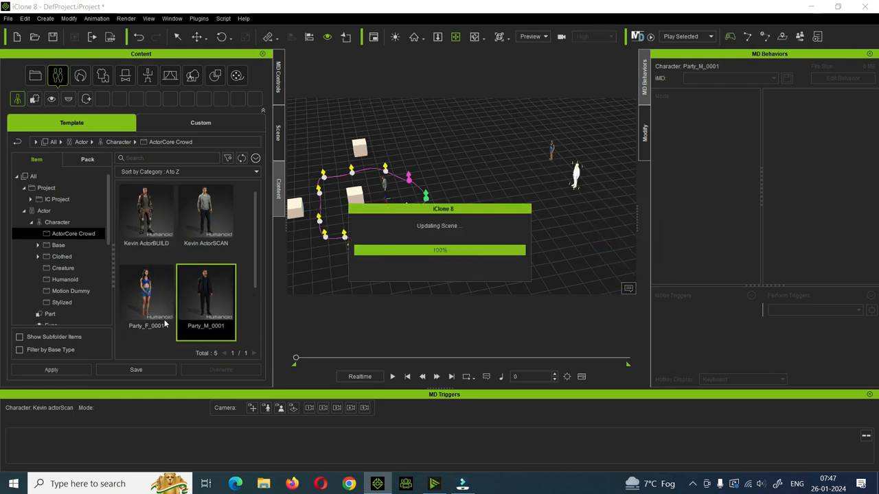
drag(146, 295, 520, 174)
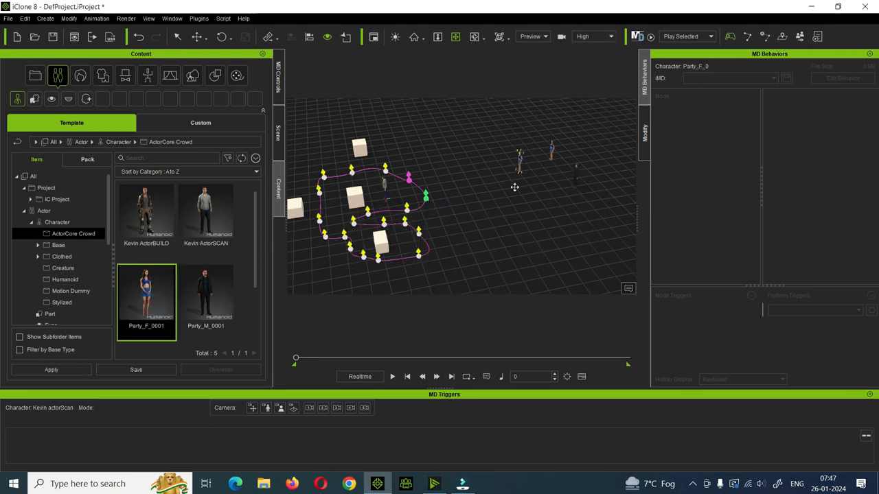
key(Delete)
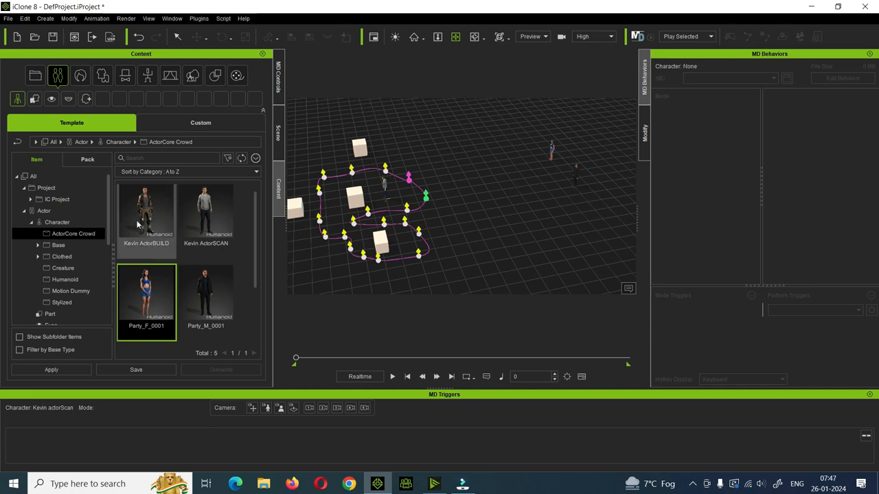
- Add the Kevin ActorBUILD character next to the two party characters and frame all three
drag(137, 225, 533, 175)
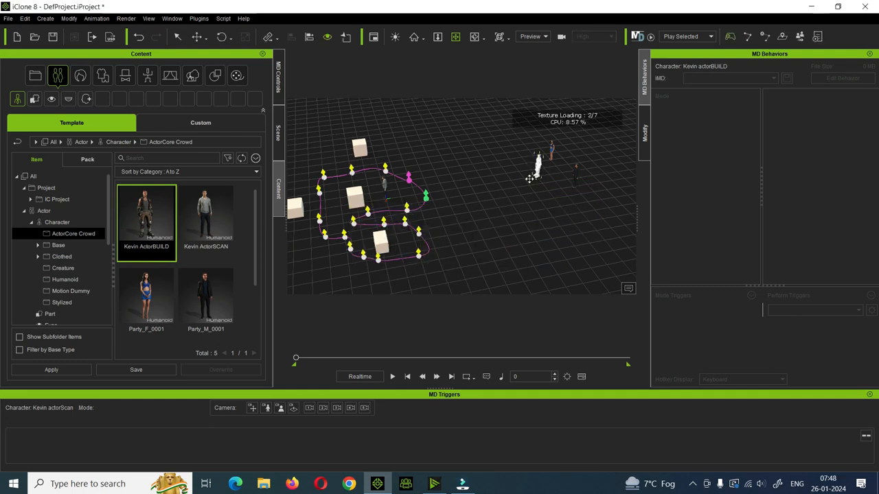
click(414, 37)
scroll(445, 171, down, 5)
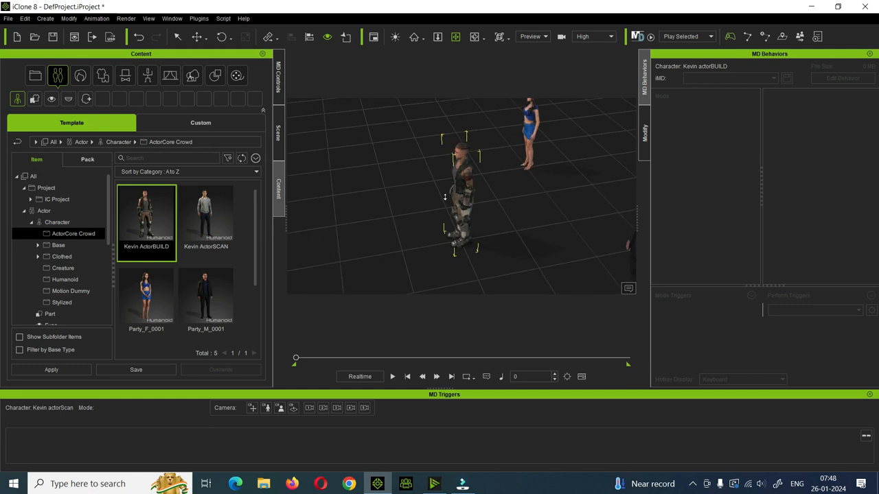
scroll(445, 198, down, 3)
drag(471, 106, 420, 110)
right_drag(418, 121, 455, 215)
scroll(499, 172, down, 4)
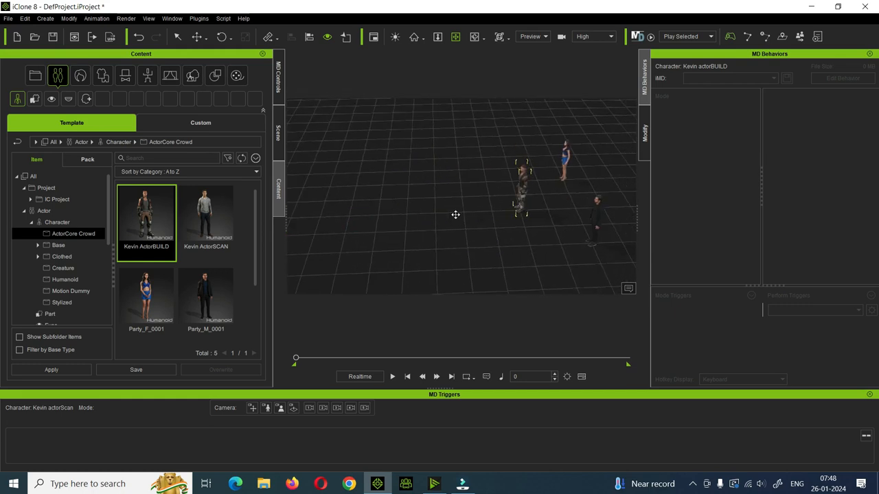
- Load the default Male MD data for Kevin actorBUILD and test-run Motion Director with him
click(278, 88)
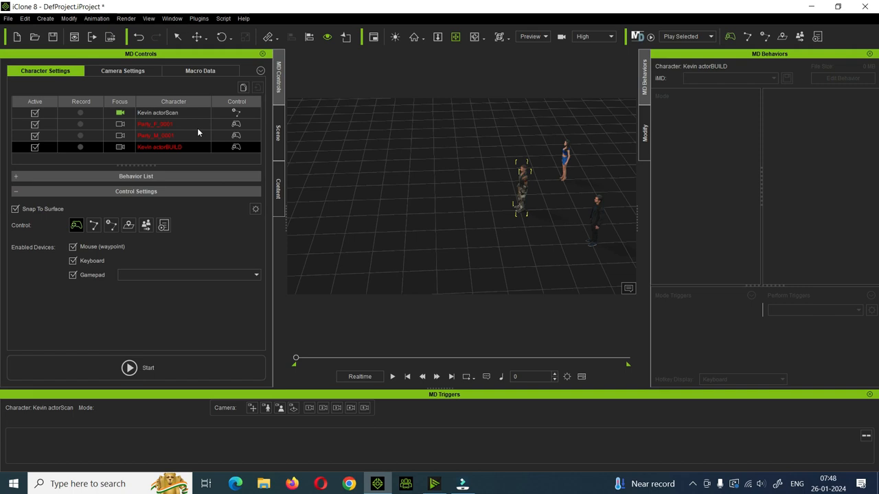
click(637, 37)
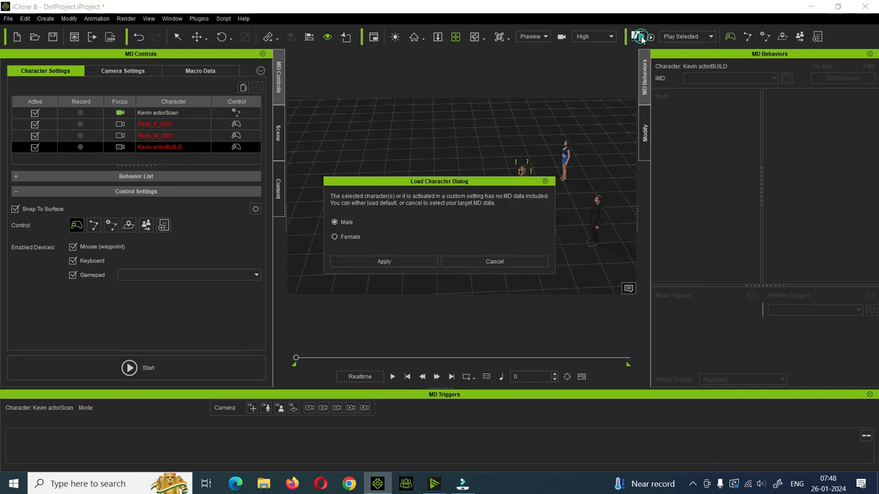
click(382, 261)
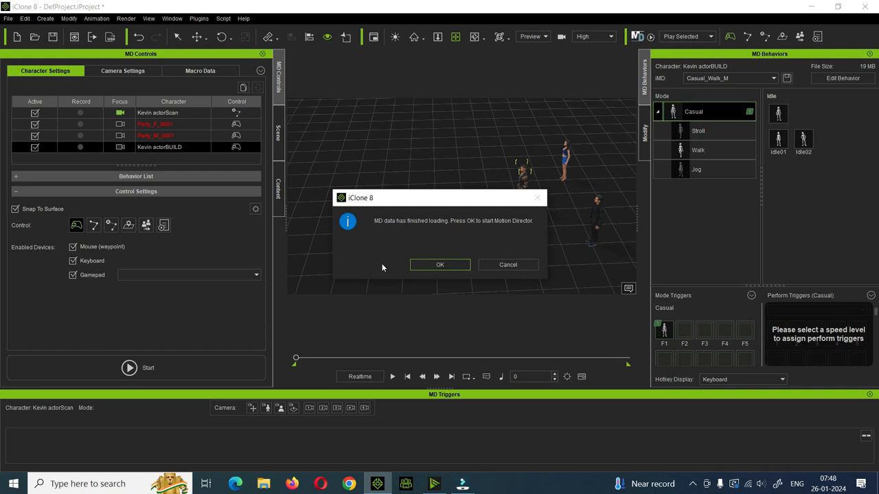
click(450, 266)
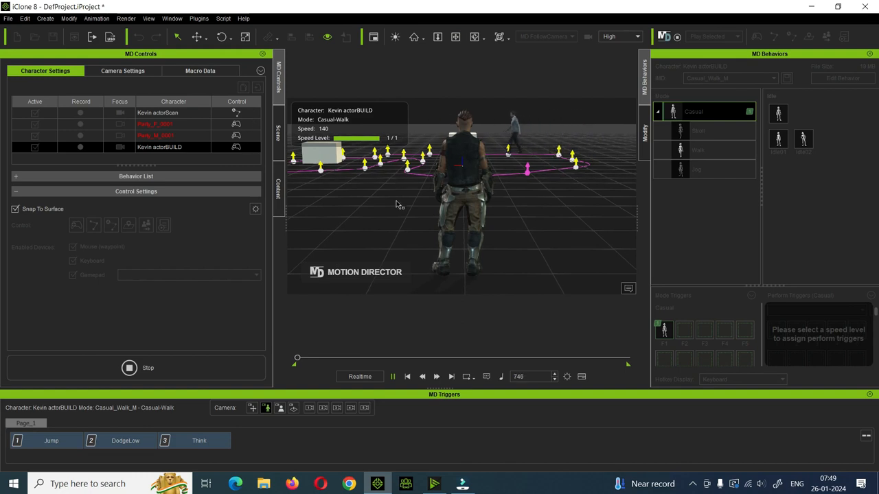
click(134, 367)
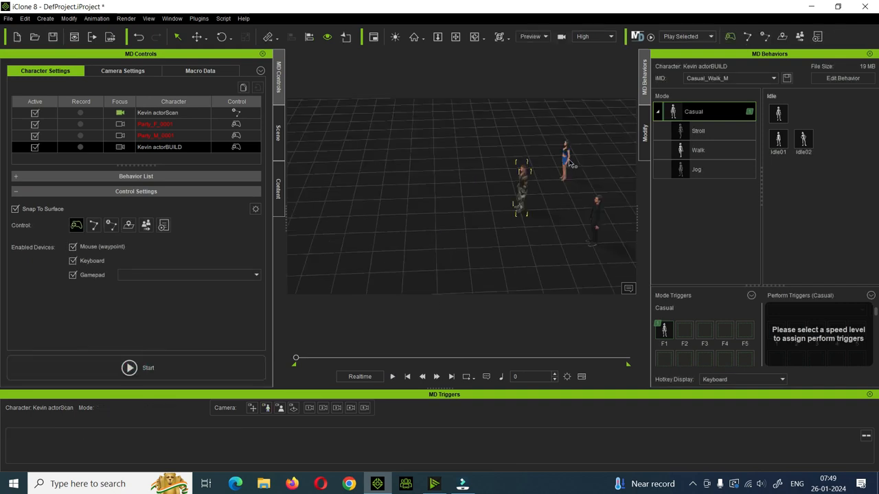
- Load the default Female MD data for Party_F_0001 and briefly run Motion Director with her
click(568, 163)
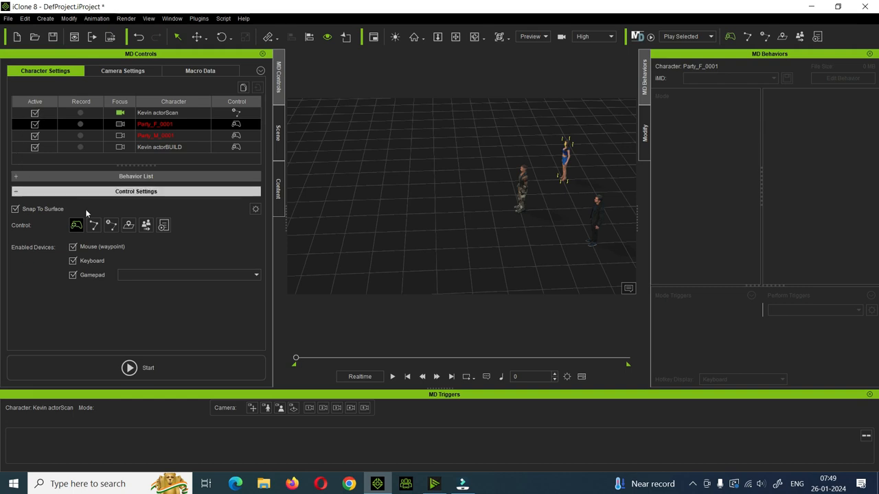
click(636, 35)
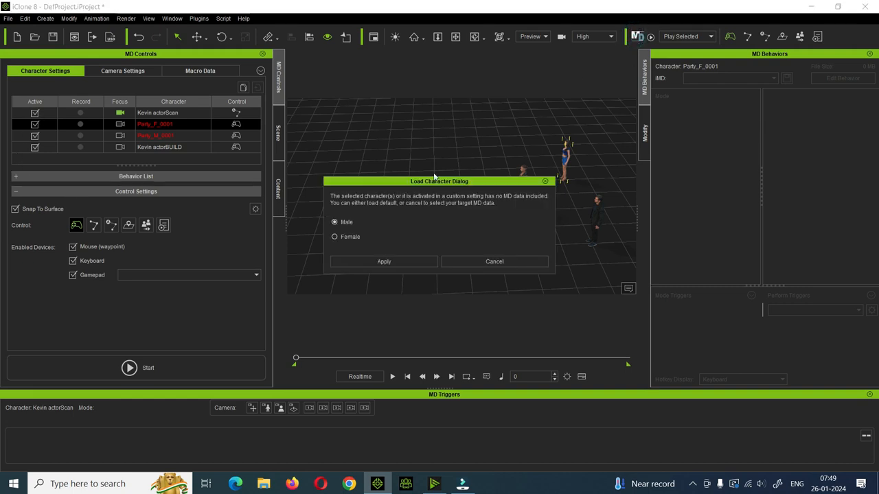
click(346, 236)
click(374, 262)
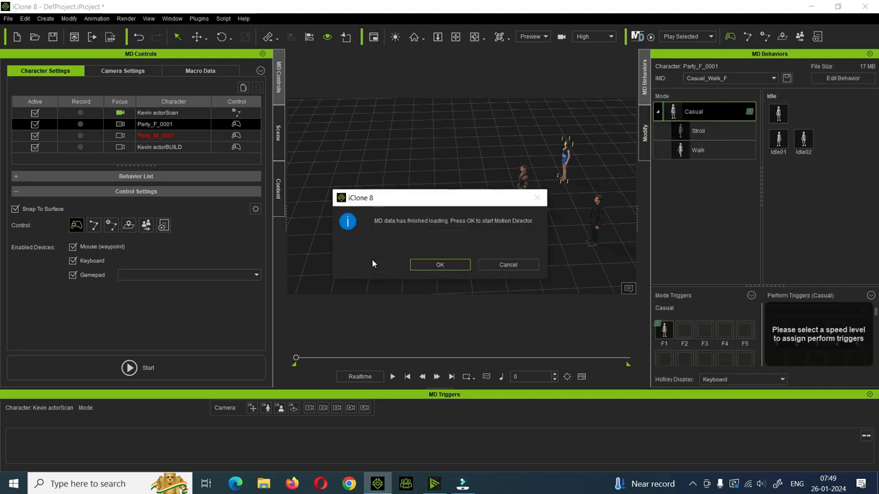
click(410, 266)
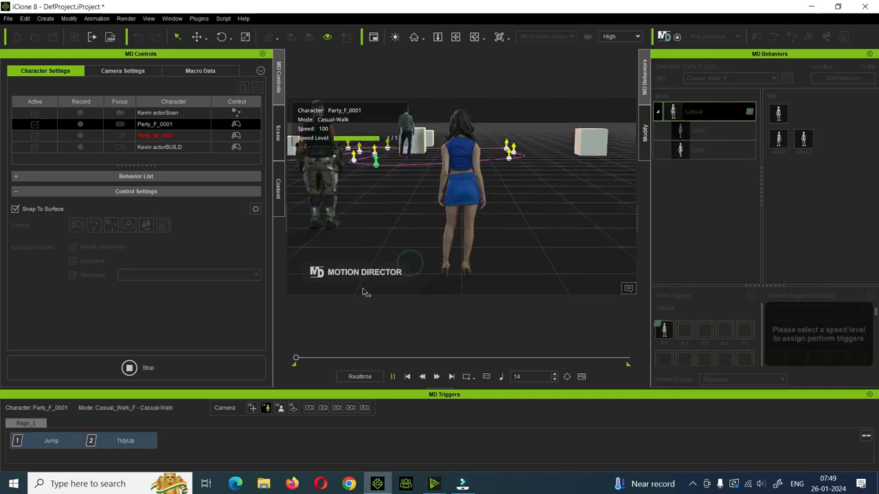
click(137, 367)
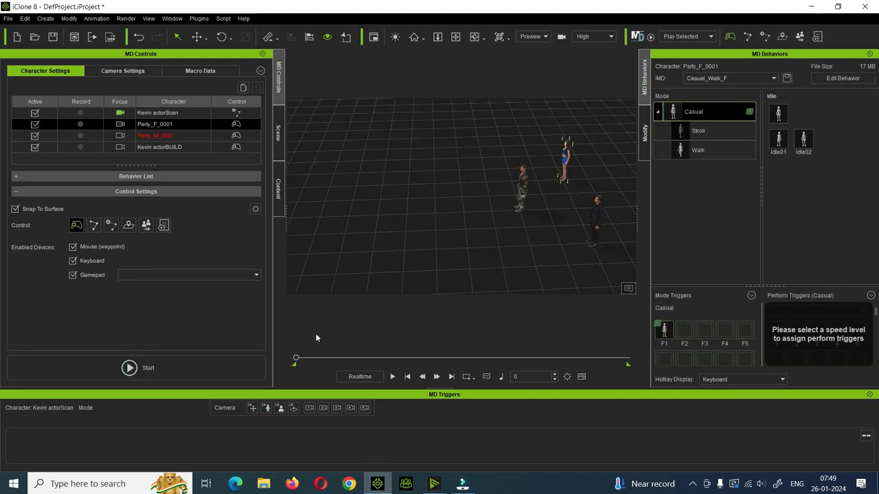
- Load the default Male MD data for Party_M_0001 and start Motion Director with him
click(599, 219)
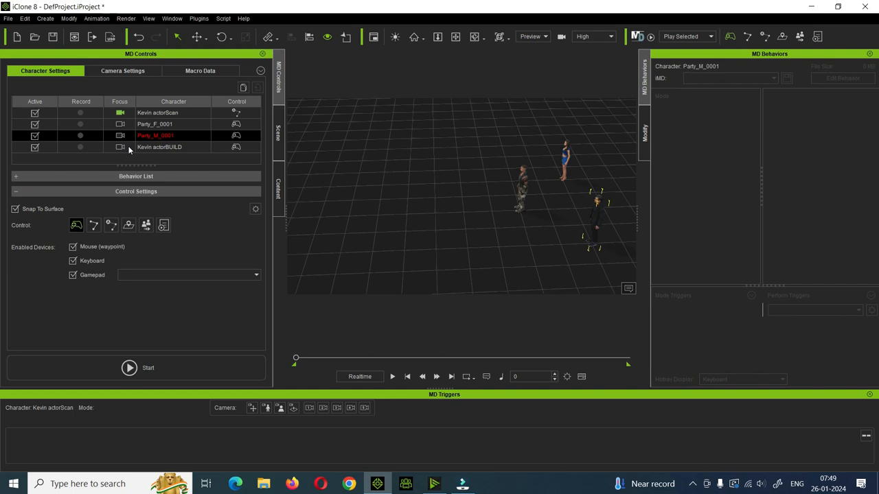
click(638, 37)
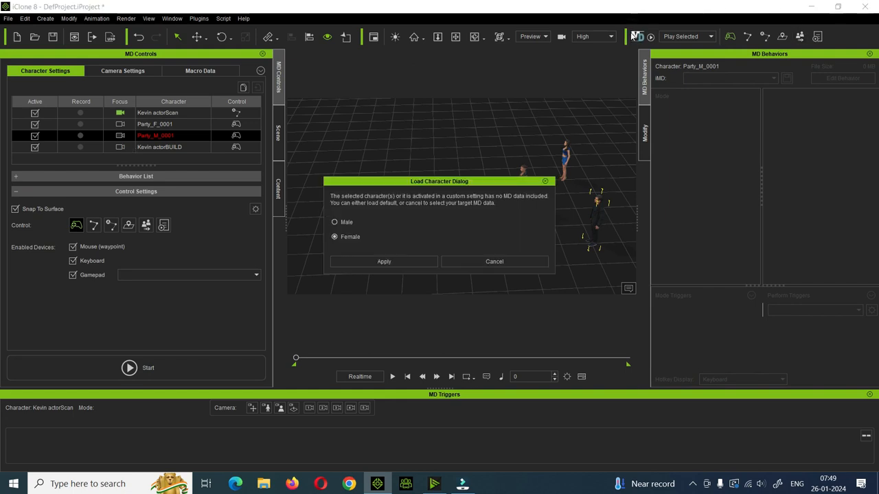
click(336, 222)
click(382, 262)
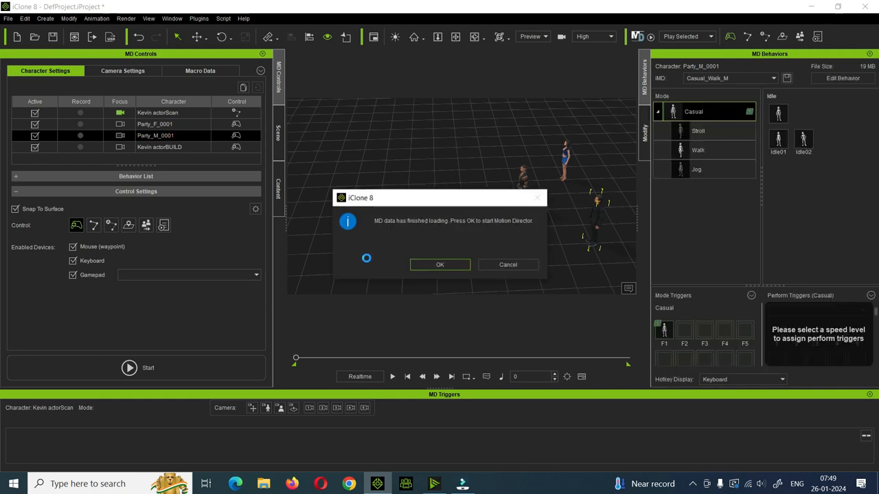
click(468, 267)
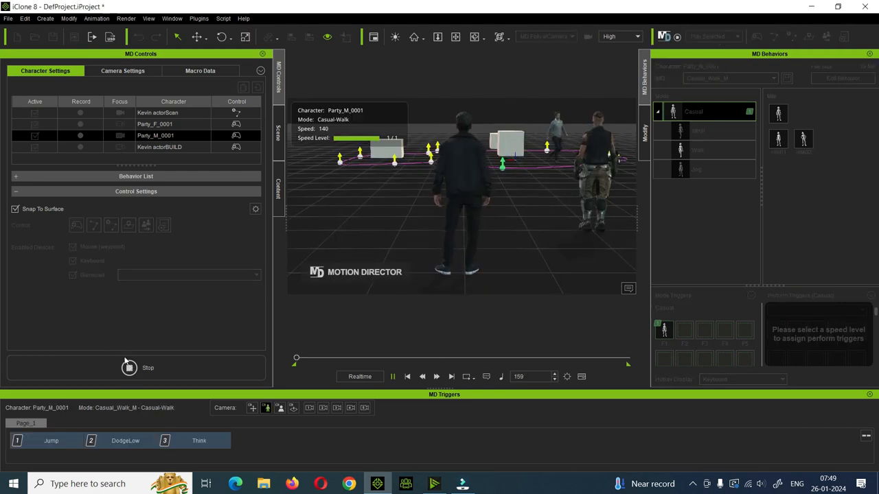
- Move Party_F_0001, Kevin actorBUILD and Party_M_0001 together across the floor, closer to the waypoint path
scroll(438, 259, down, 4)
click(455, 37)
drag(548, 168, 446, 157)
right_drag(421, 211, 399, 219)
drag(398, 218, 498, 215)
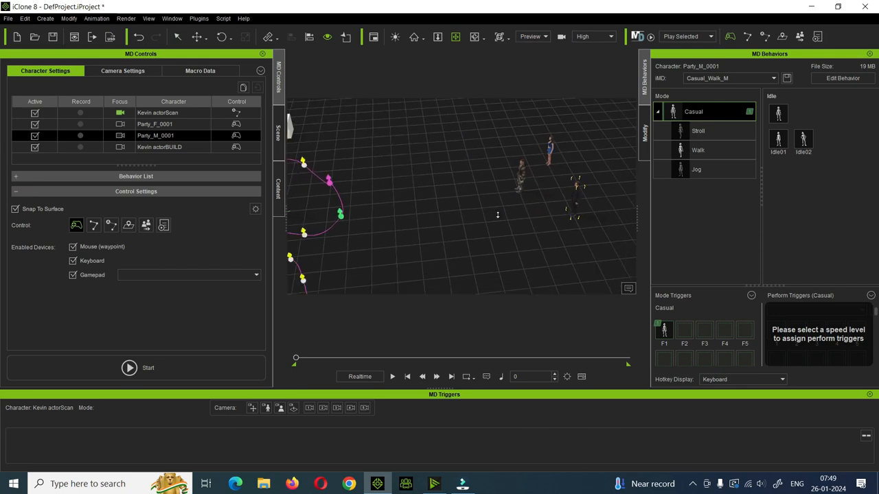
click(177, 37)
click(551, 151)
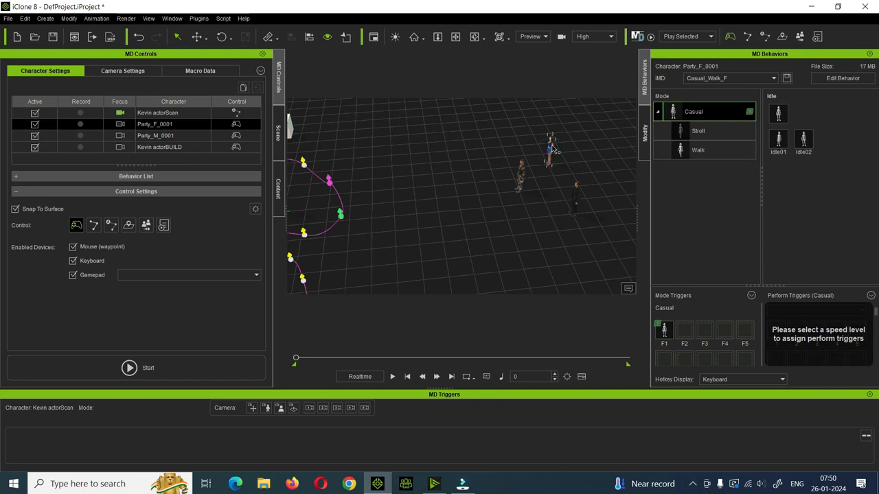
click(526, 177)
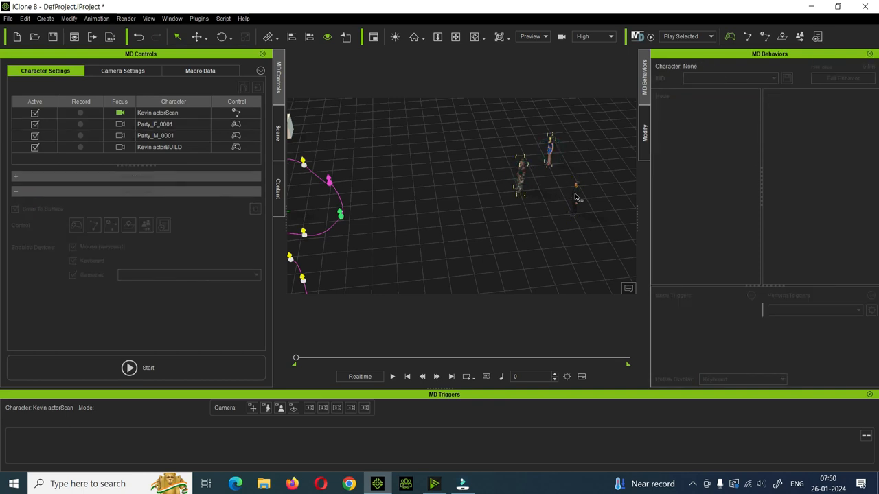
click(201, 38)
drag(563, 199, 427, 205)
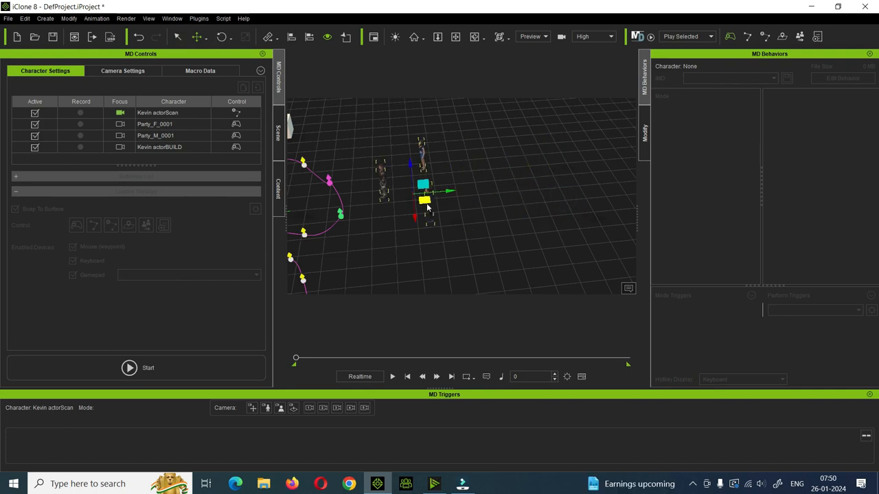
click(456, 38)
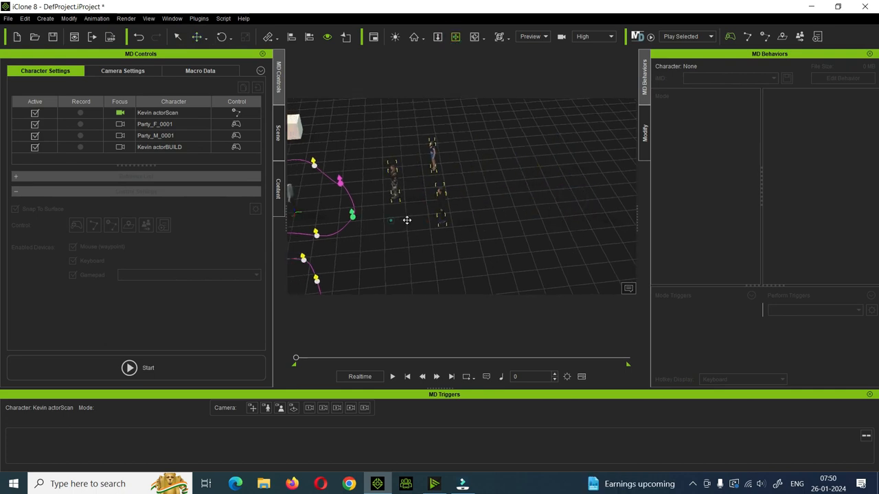
- Test-run Motion Director with all four characters, switching to the fourth camera mode for a wider view of the path, and stop it
scroll(450, 217, up, 5)
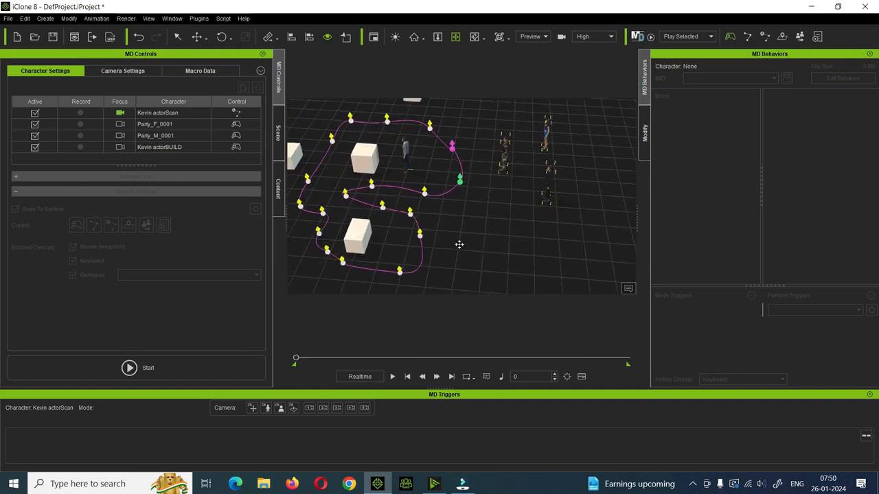
click(136, 368)
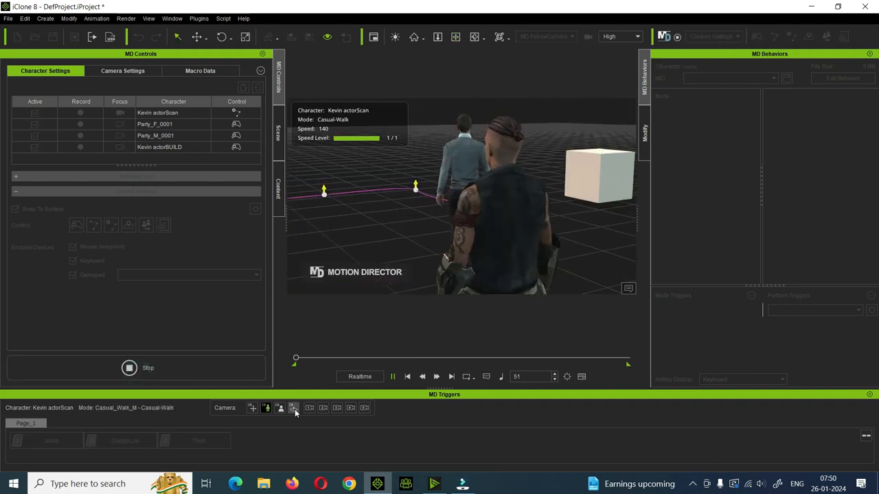
click(293, 408)
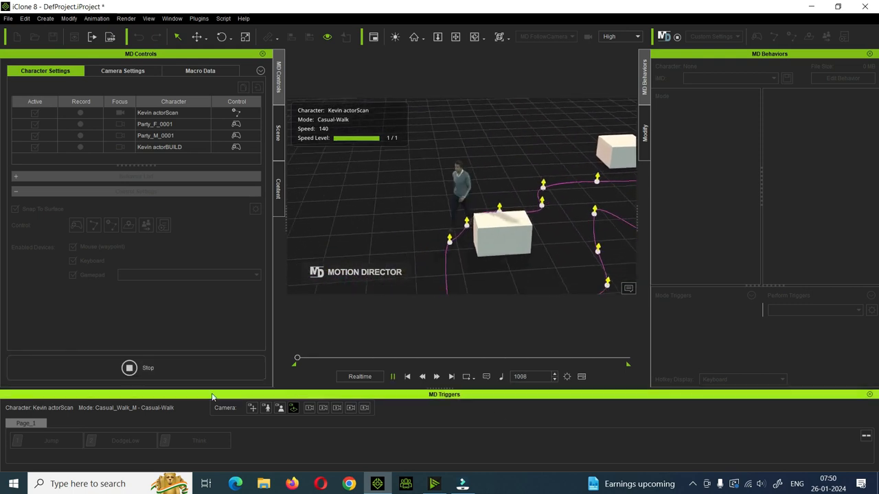
click(157, 371)
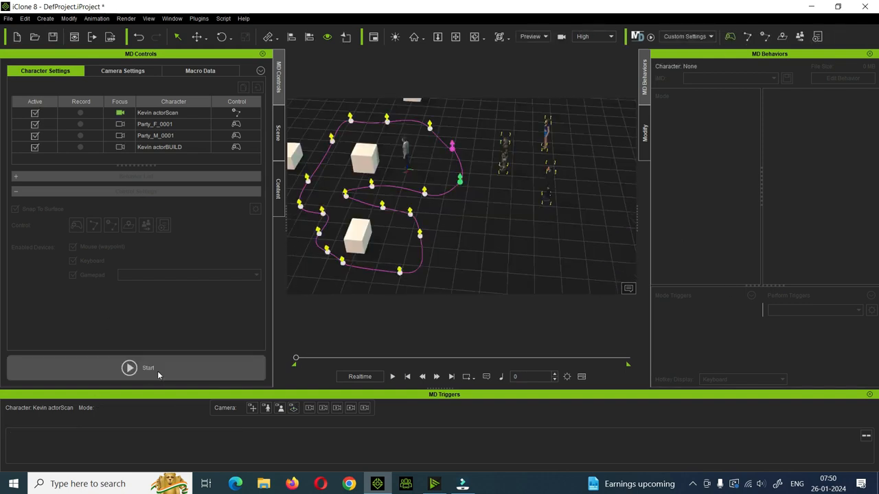
- Create a primitive floor and move it away from the waypoint path so it lies under the three crowd characters
click(167, 126)
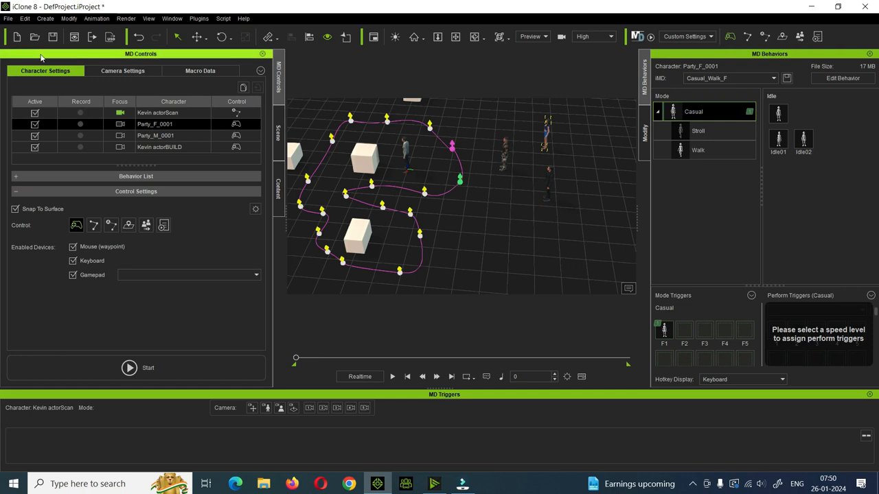
click(47, 21)
mouse_move(56, 36)
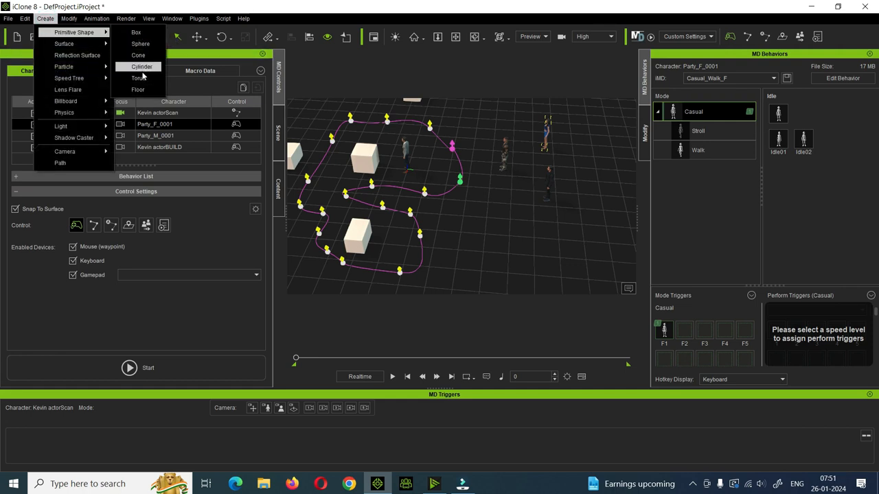
click(138, 90)
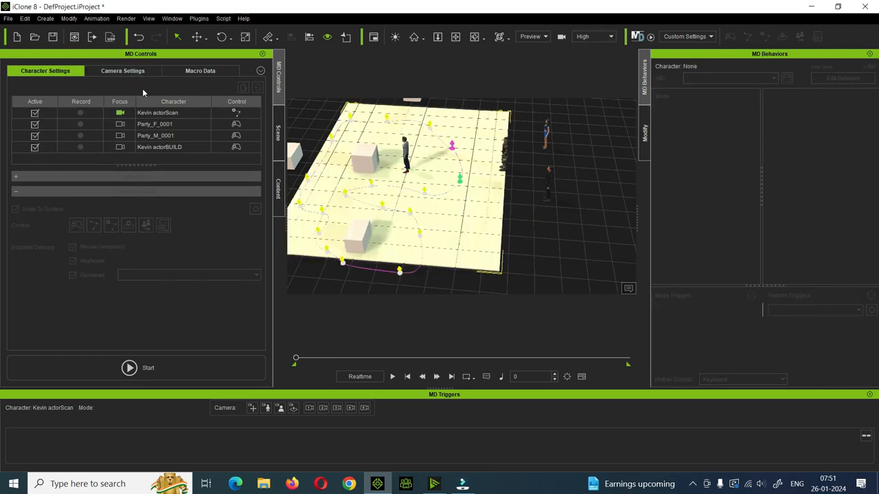
click(196, 36)
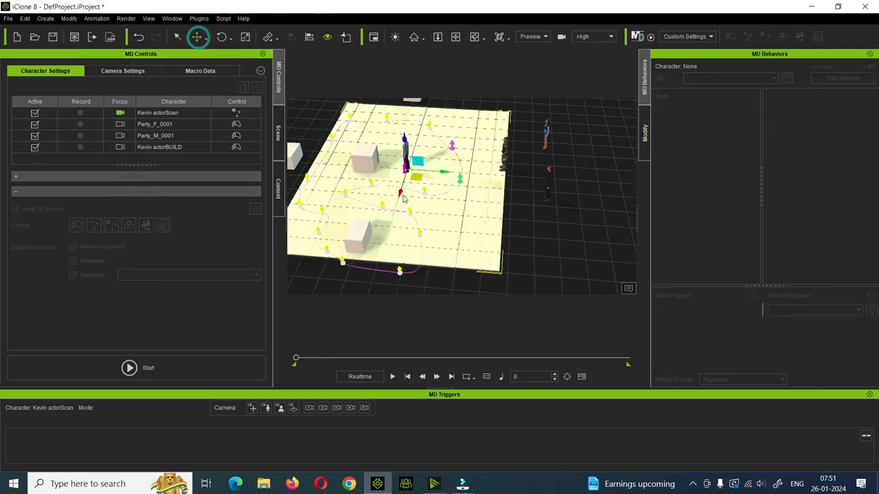
drag(450, 178, 602, 193)
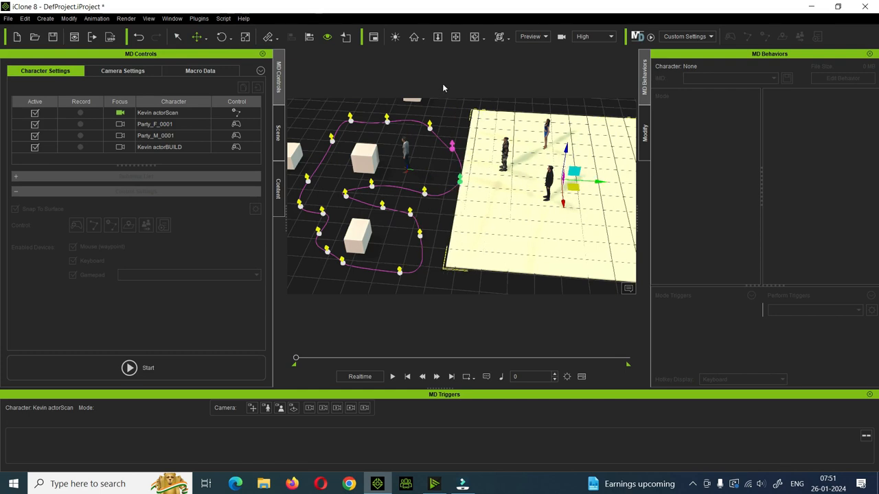
- Scale the floor down uniformly and shift it slightly toward the waypoint path, keeping the three crowd characters on it
click(455, 36)
drag(522, 178, 504, 206)
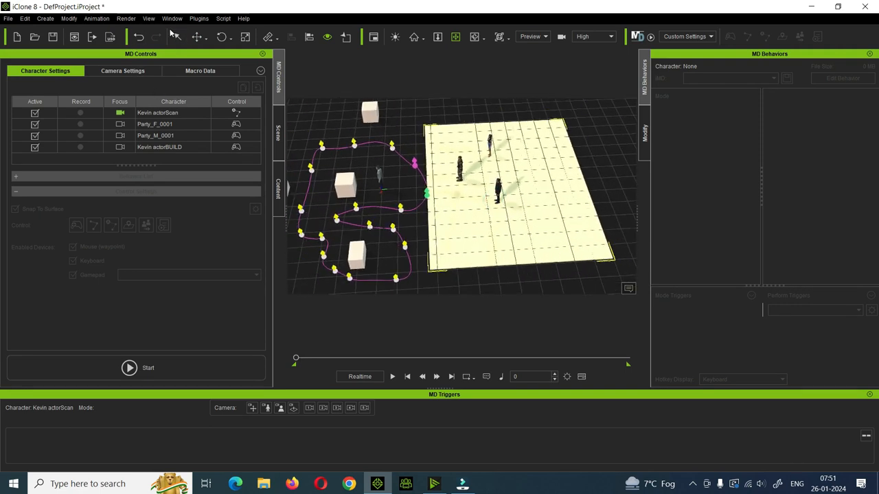
click(245, 36)
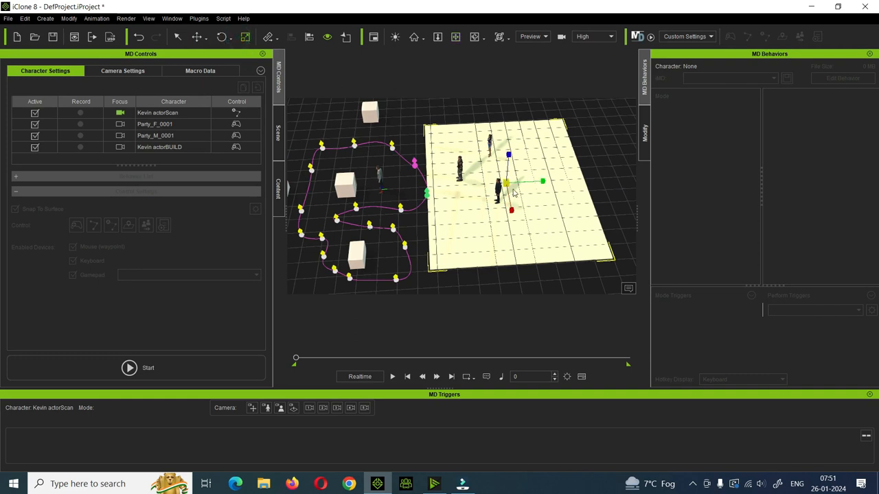
drag(511, 190, 489, 194)
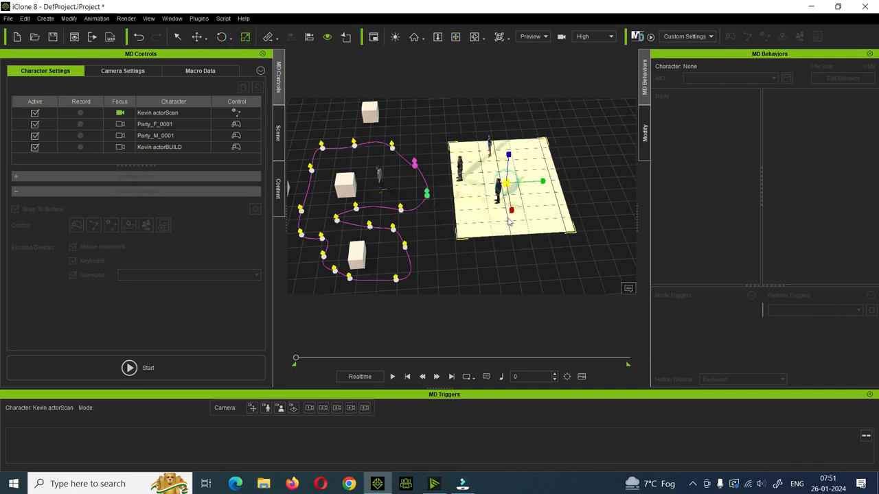
click(196, 37)
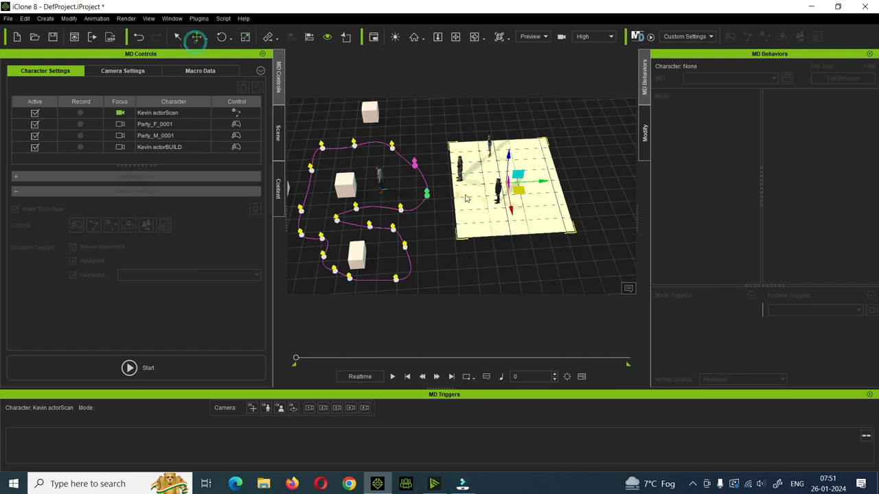
drag(543, 186, 533, 182)
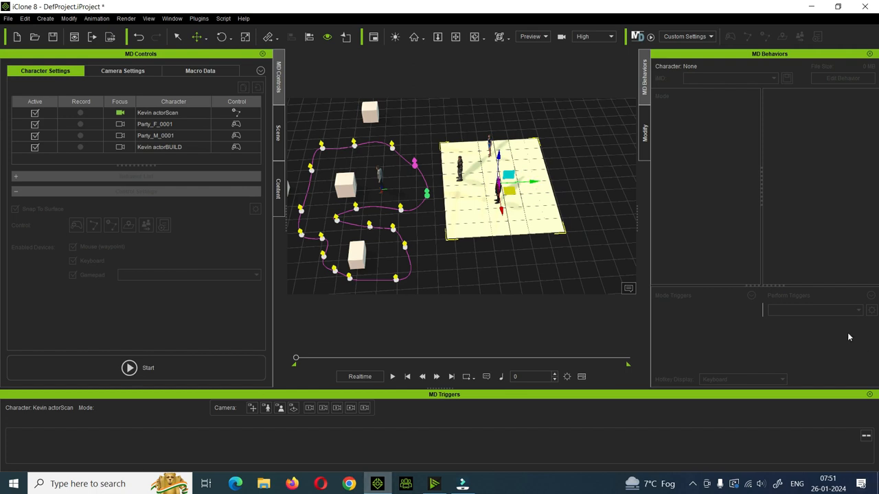
- Set Party_F_0001 to automatic zone control and pick the new floor, Floor_001, as her zone
click(158, 124)
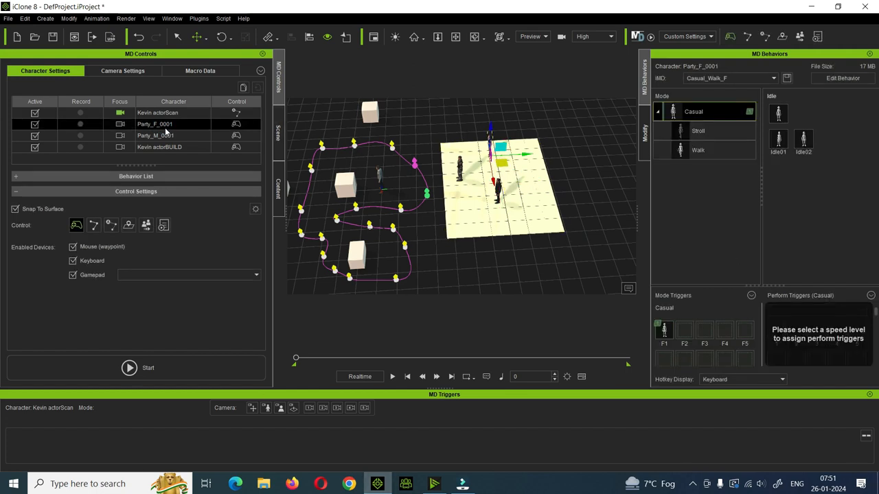
click(129, 225)
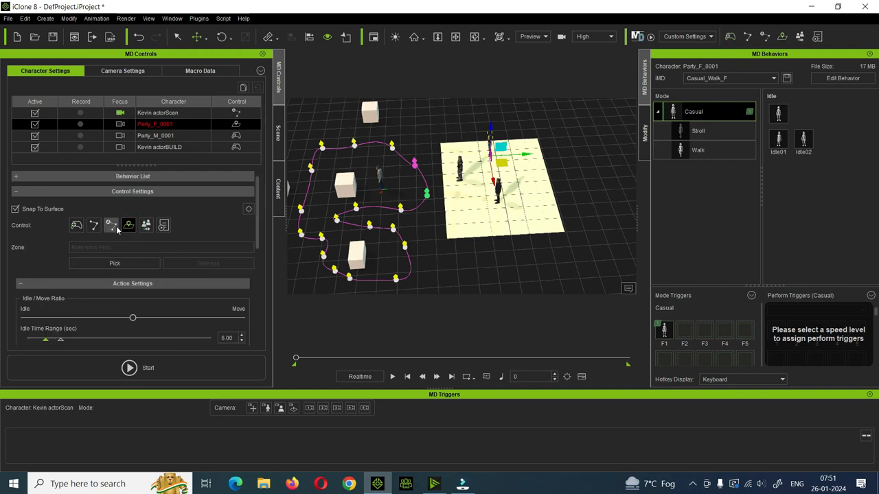
click(115, 265)
click(535, 207)
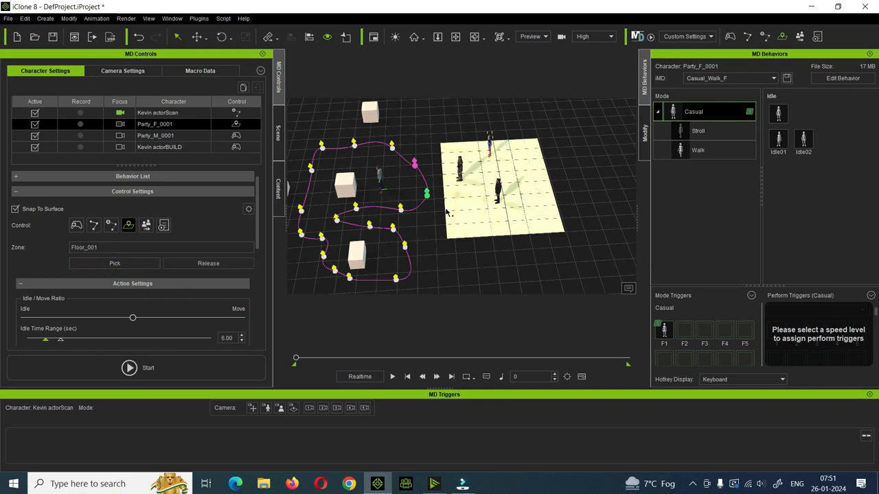
- Shorten Party_F_0001's Idle Time Range, setting its upper limit to 4.52 seconds
scroll(44, 250, down, 2)
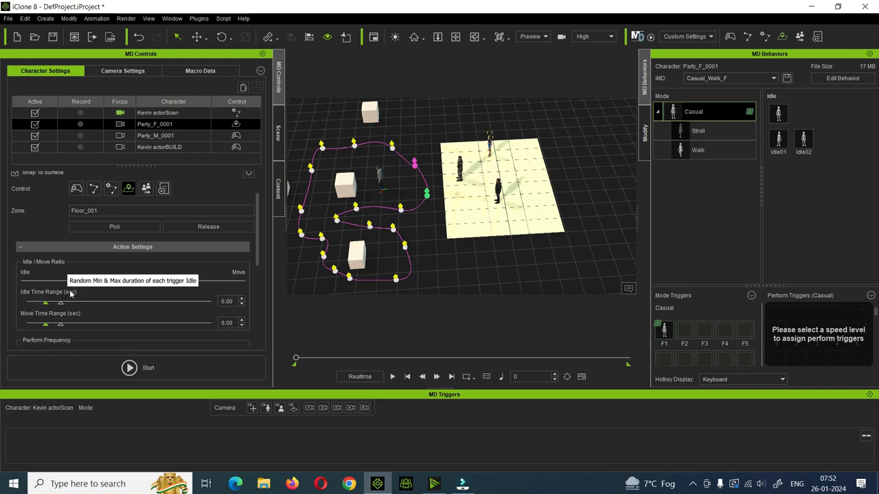
scroll(61, 291, down, 1)
mouse_move(45, 296)
mouse_down()
mouse_move(35, 298)
mouse_move(60, 296)
mouse_move(42, 299)
mouse_up()
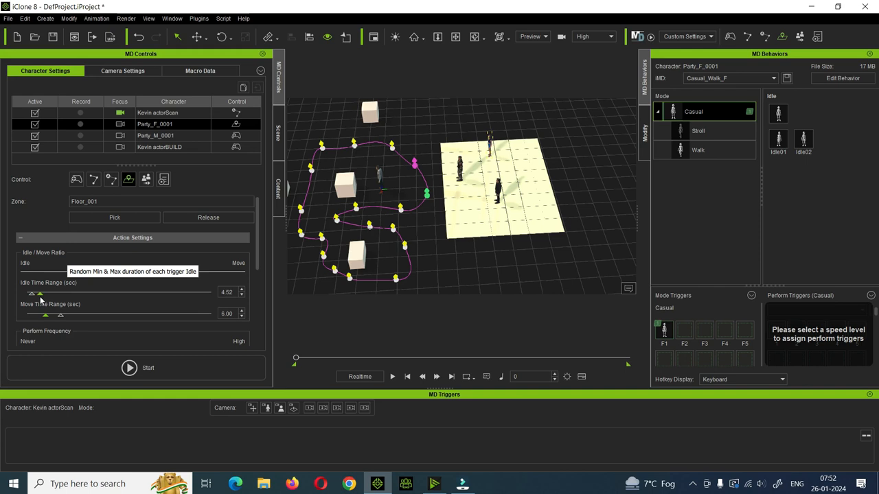
- Raise Party_F_0001's Perform Frequency to about three quarters of the way toward High and review the remaining switch frequency settings
scroll(90, 302, down, 2)
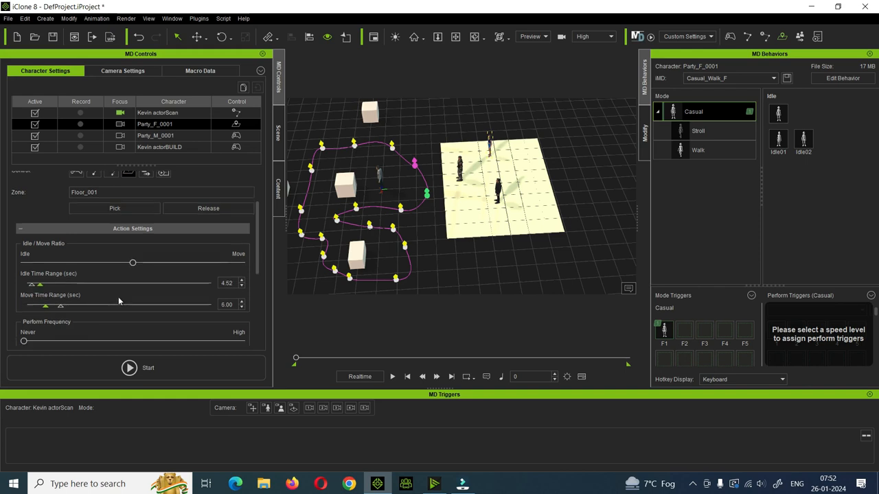
scroll(106, 282, down, 1)
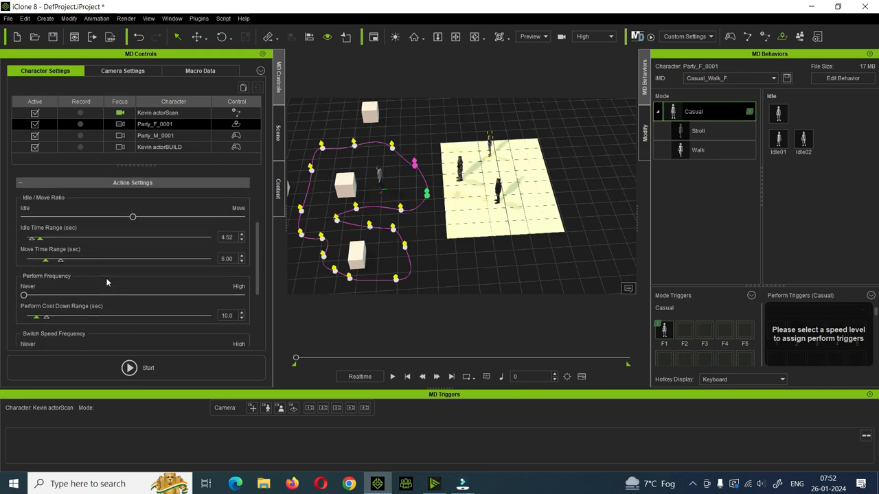
scroll(137, 289, down, 1)
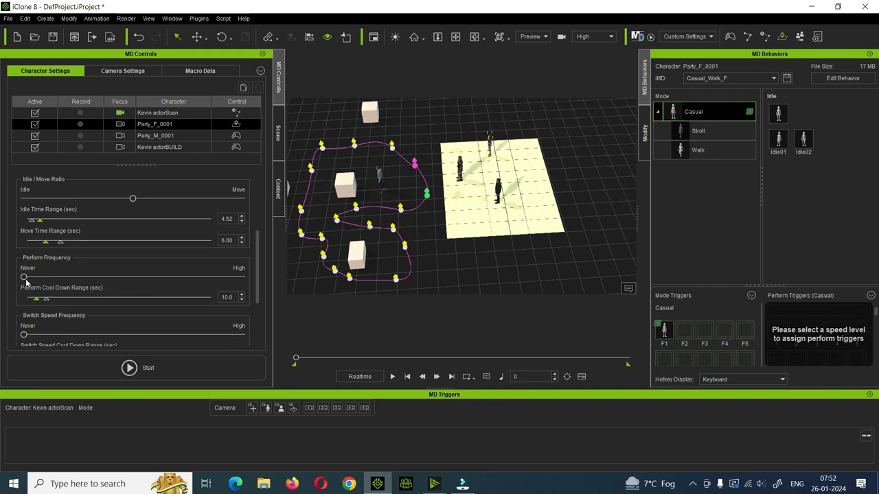
drag(25, 278, 144, 290)
scroll(121, 277, down, 1)
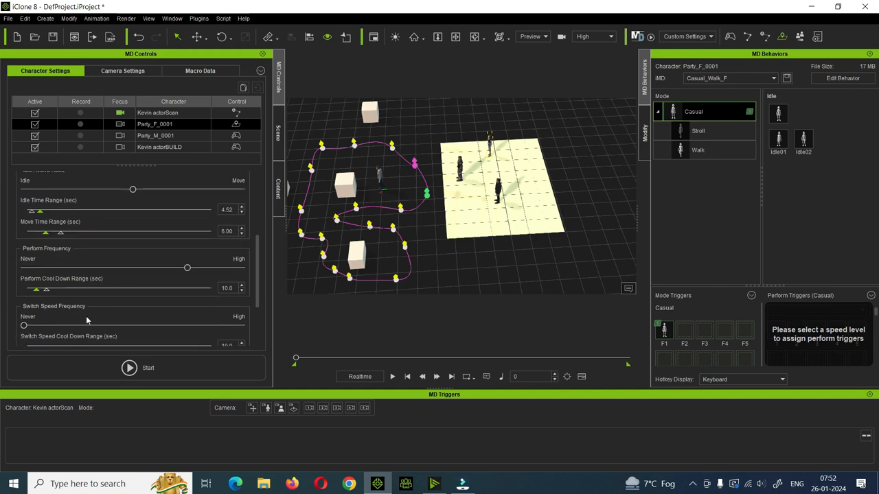
scroll(103, 312, down, 2)
scroll(103, 313, down, 2)
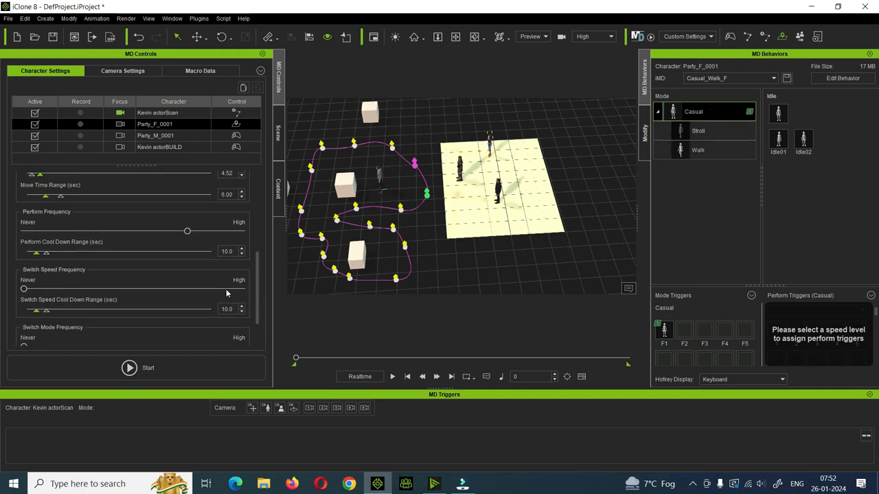
scroll(164, 289, down, 3)
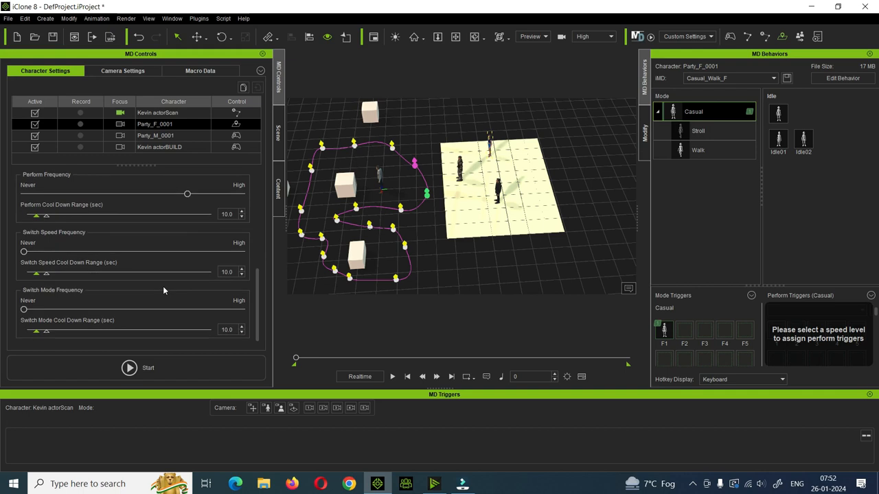
- Set Kevin actorBUILD and Party_M_0001 to automatic zone control with Floor_001 as their zone
click(462, 171)
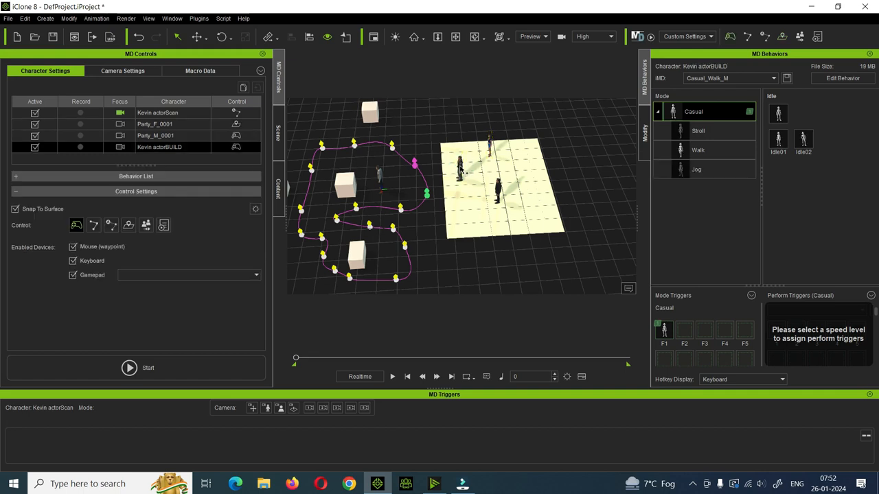
click(129, 226)
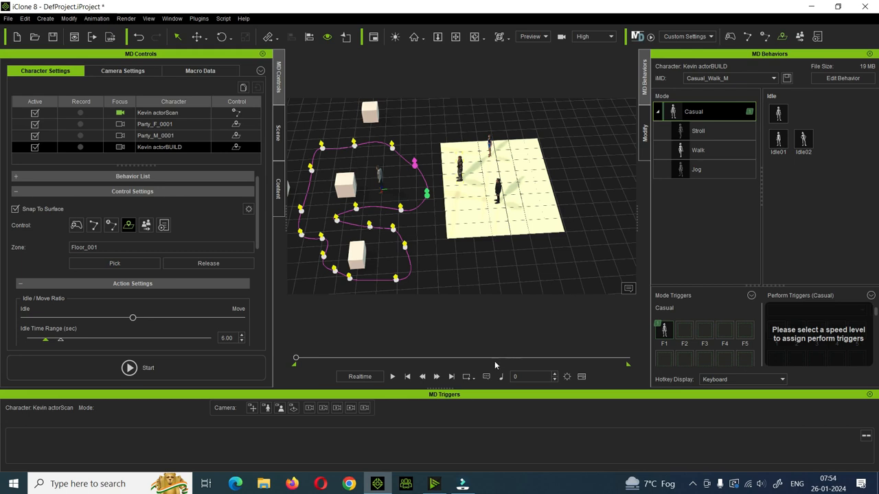
- Run Motion Director, watch the crowd characters in the floor zone and Kevin actorScan on the path from an overview camera, and stop it
click(141, 372)
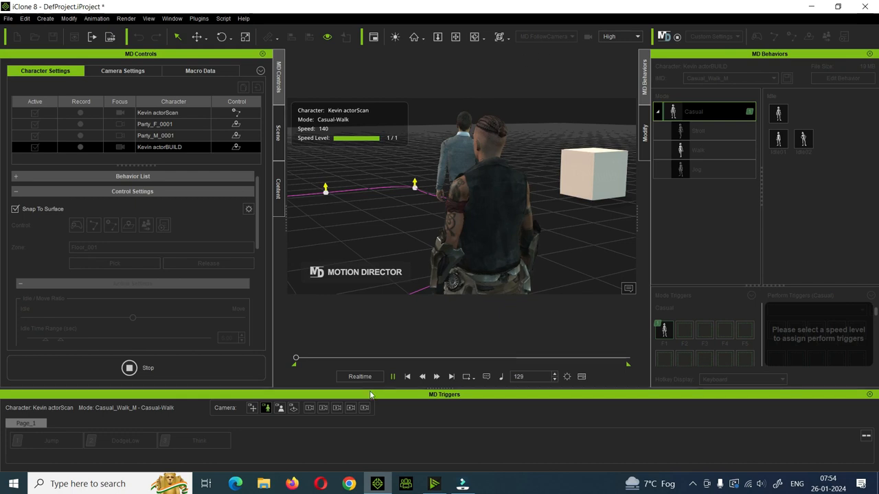
click(294, 408)
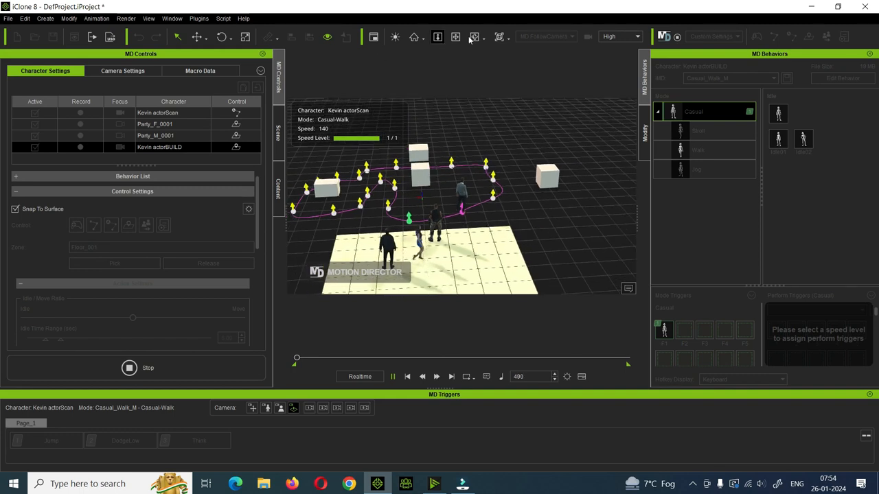
drag(427, 179, 666, 206)
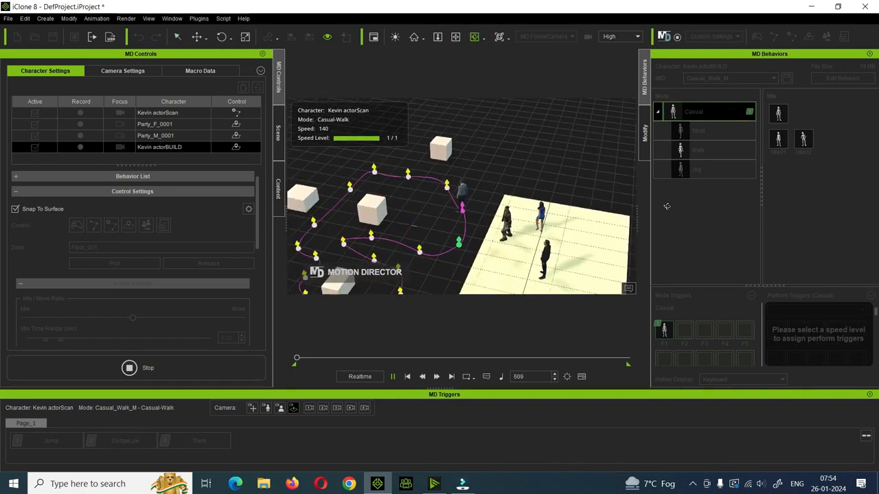
click(454, 38)
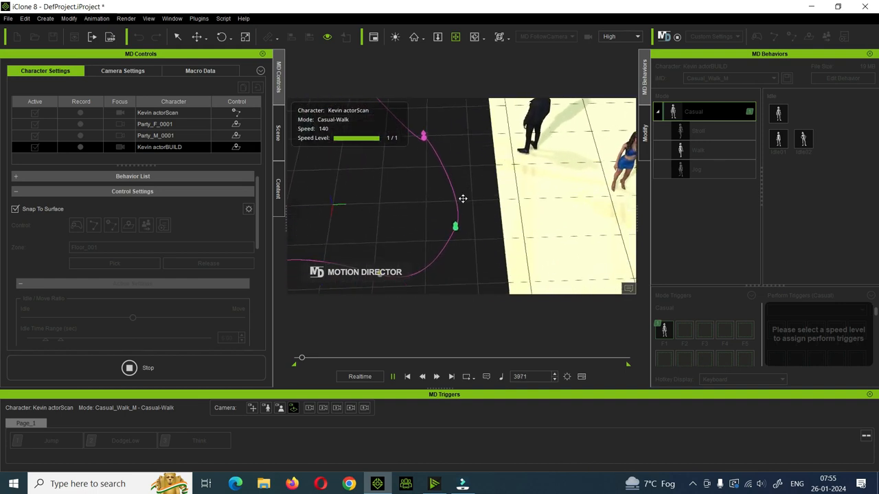
scroll(500, 204, down, 4)
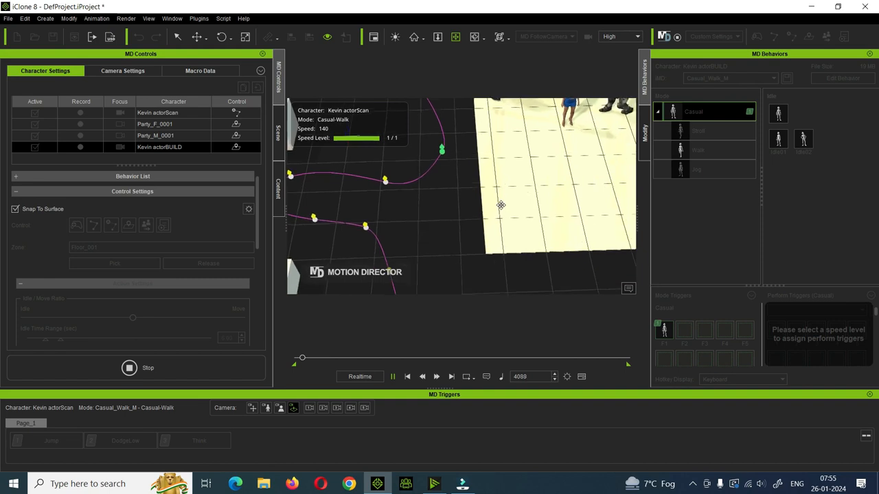
scroll(501, 204, down, 6)
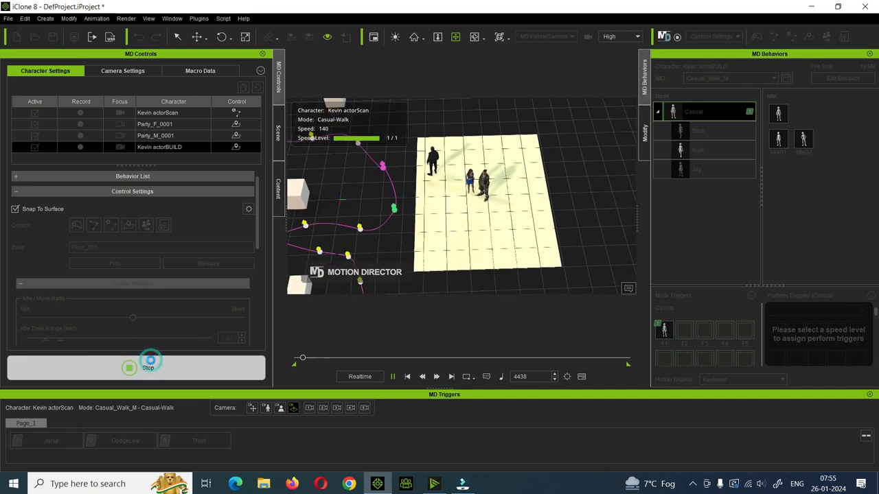
click(136, 368)
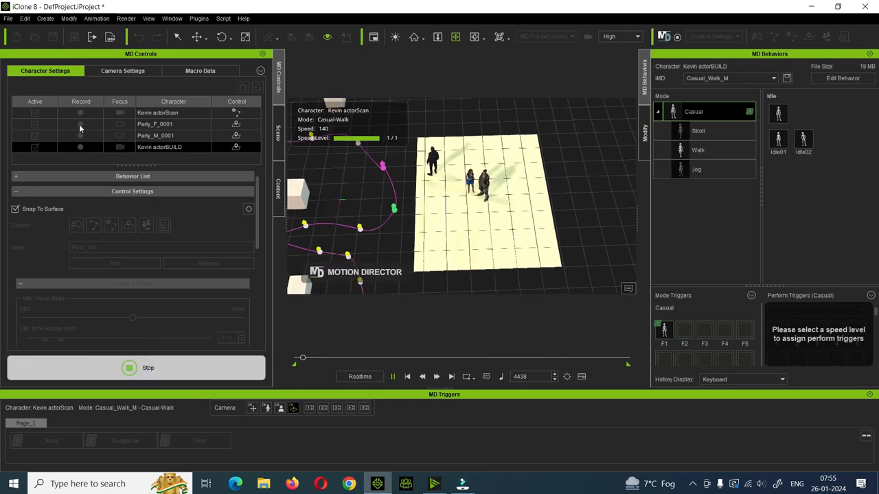
- Open the Motion Director macro data list to view the recordings of the runs
click(206, 72)
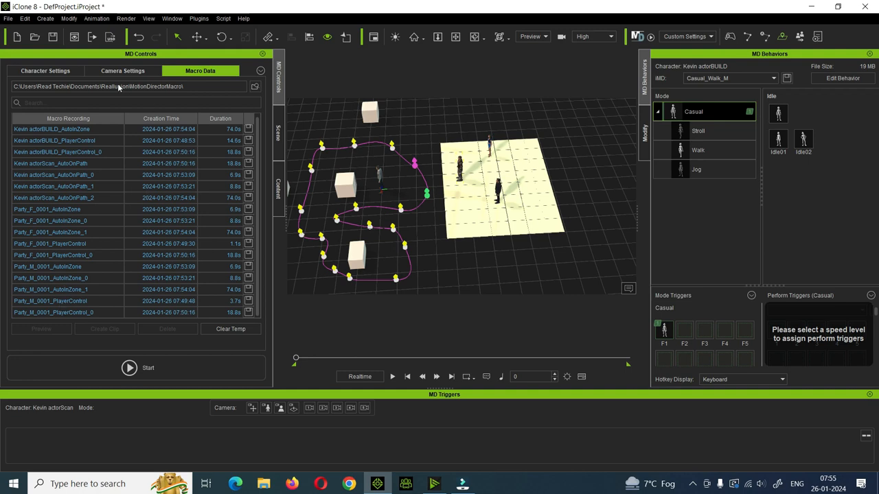
- Clear all temporary recordings from the Motion Director macro data list and return to the character settings
click(231, 329)
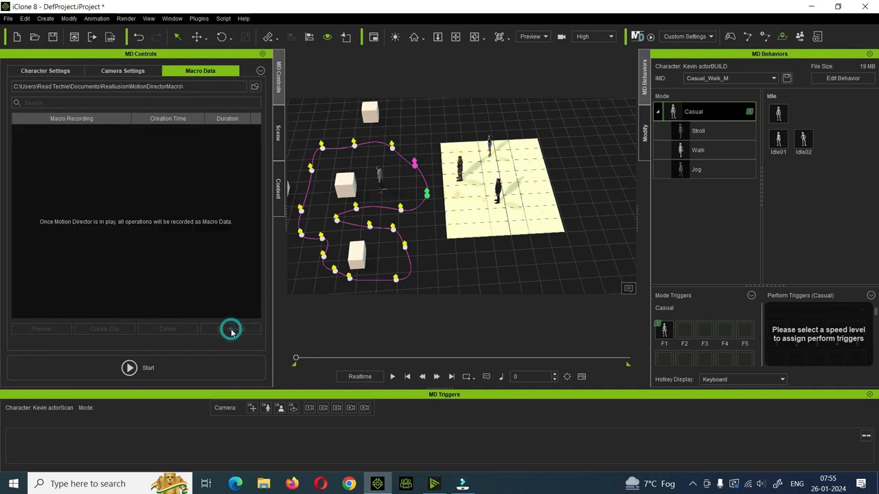
click(44, 74)
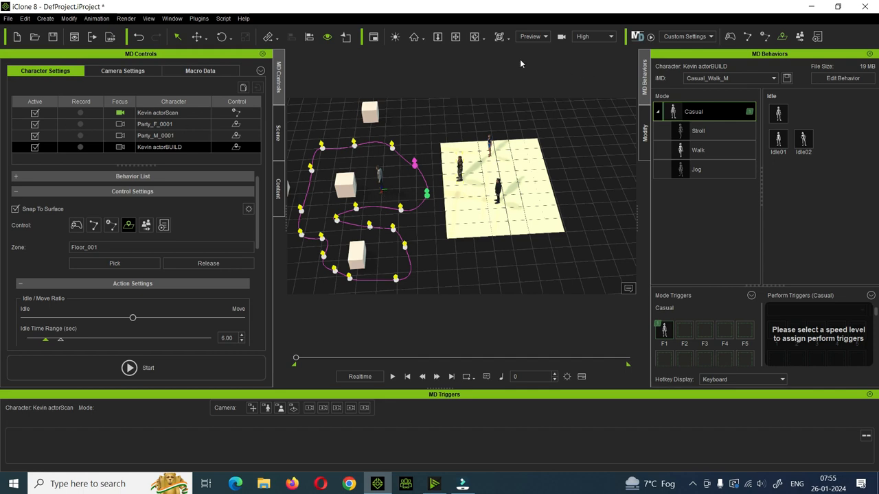
click(544, 39)
- Set Party_M_0001's Idle/Move Ratio almost fully to Move and its Perform Frequency to about halfway between Never and High
scroll(52, 316, down, 5)
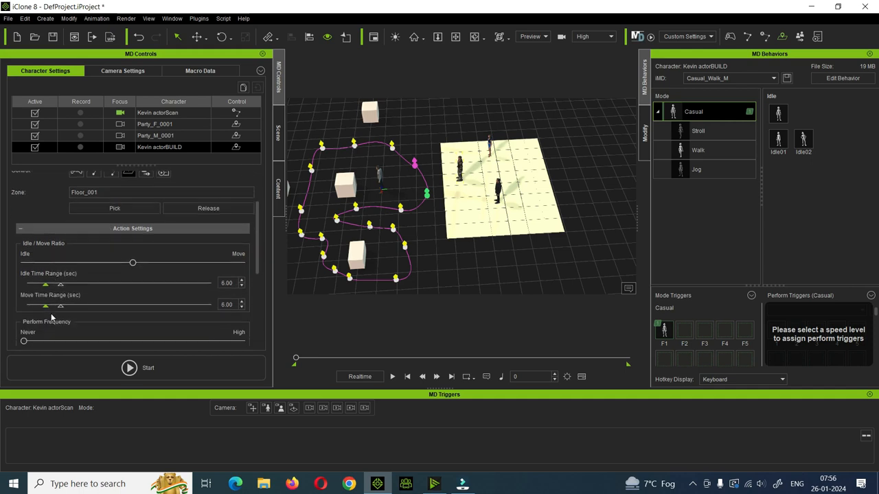
scroll(51, 316, down, 5)
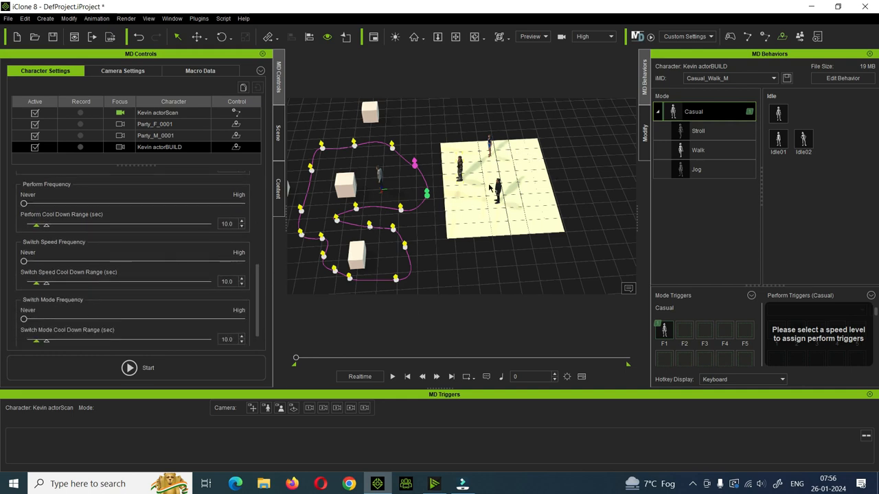
click(153, 137)
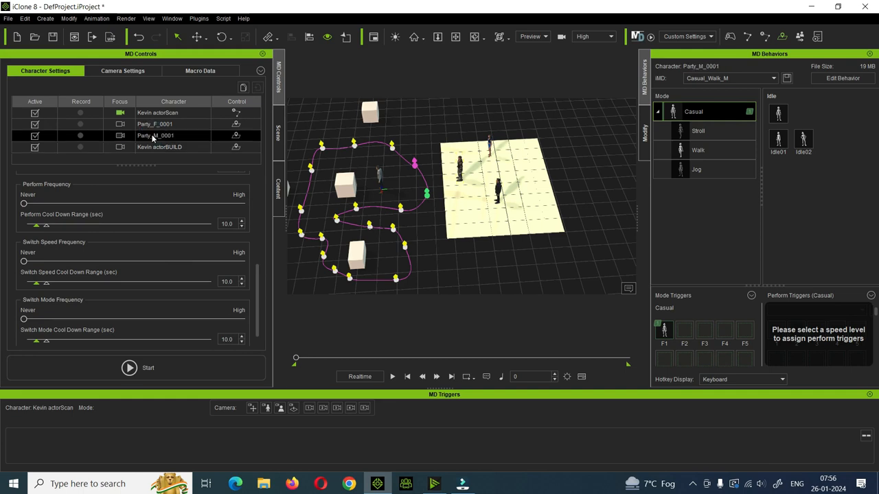
scroll(116, 264, up, 1)
scroll(117, 264, up, 5)
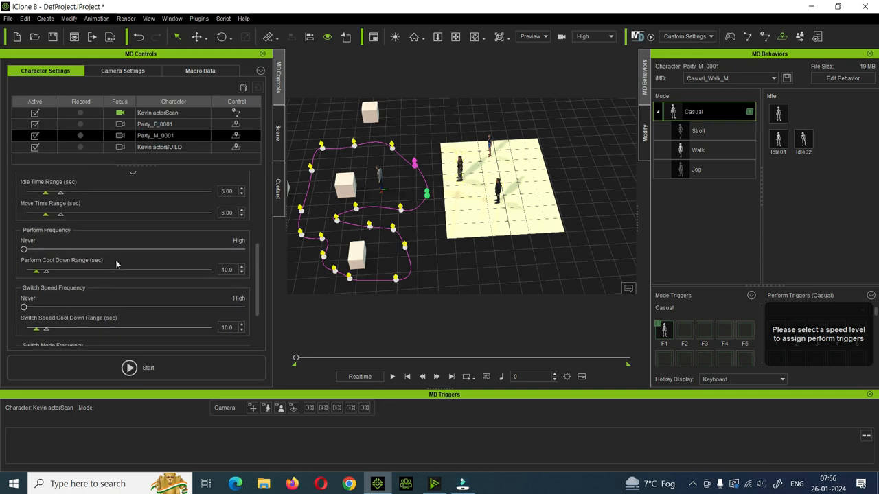
drag(132, 236, 241, 236)
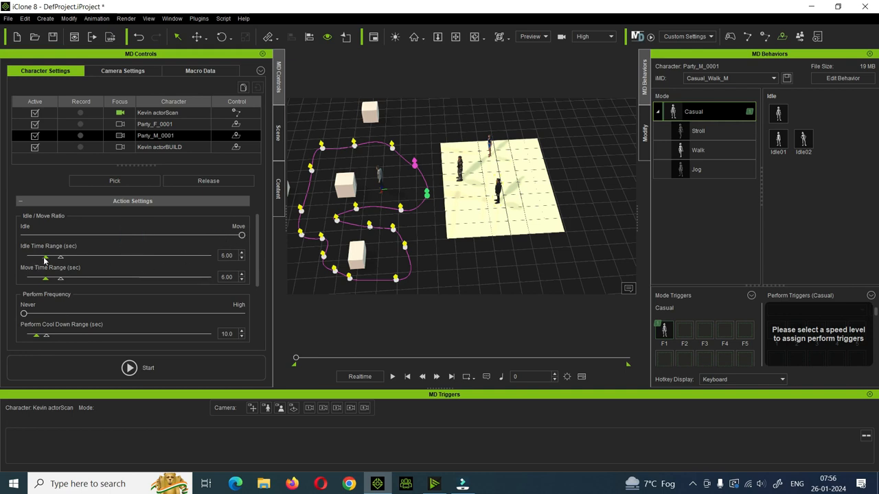
scroll(84, 296, down, 1)
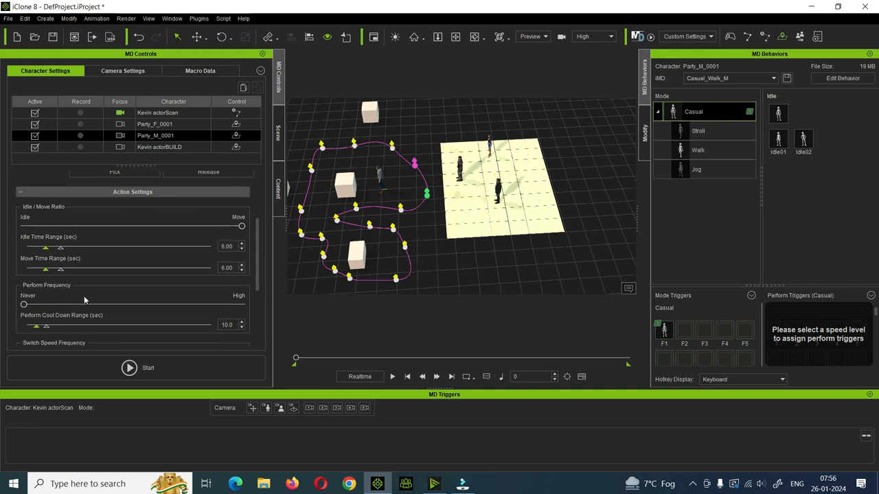
drag(24, 305, 131, 306)
scroll(184, 275, down, 4)
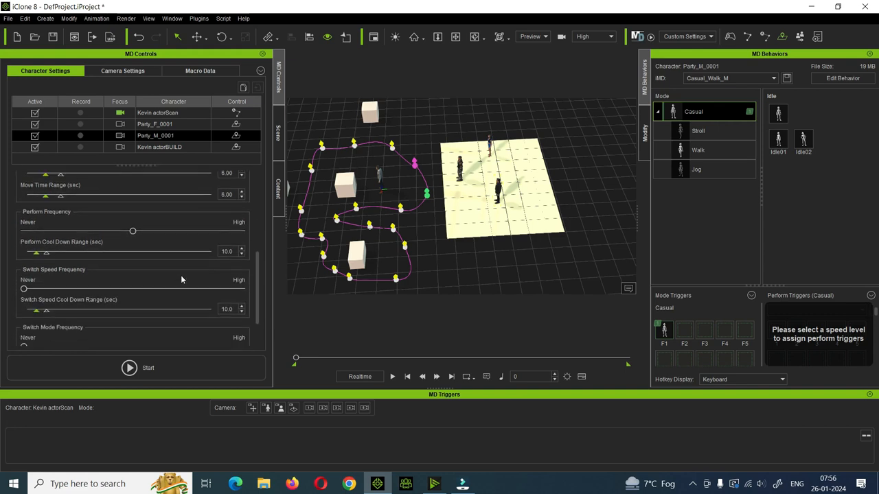
- Run Motion Director, watch the crowd in the floor zone from the overview camera at closer range, and stop it
click(145, 367)
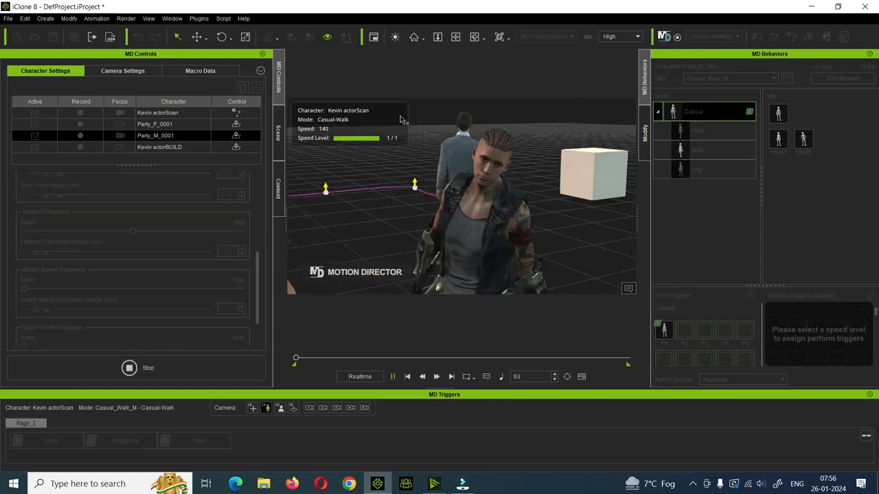
click(280, 408)
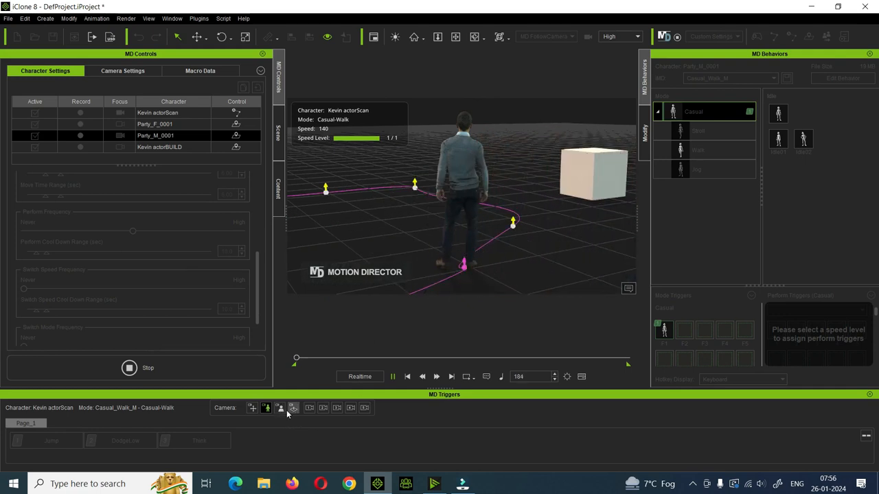
click(293, 408)
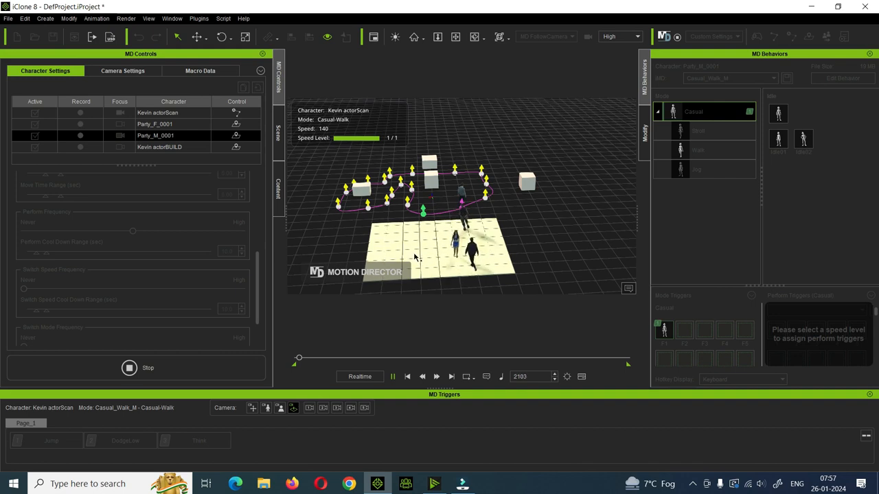
scroll(416, 253, up, 5)
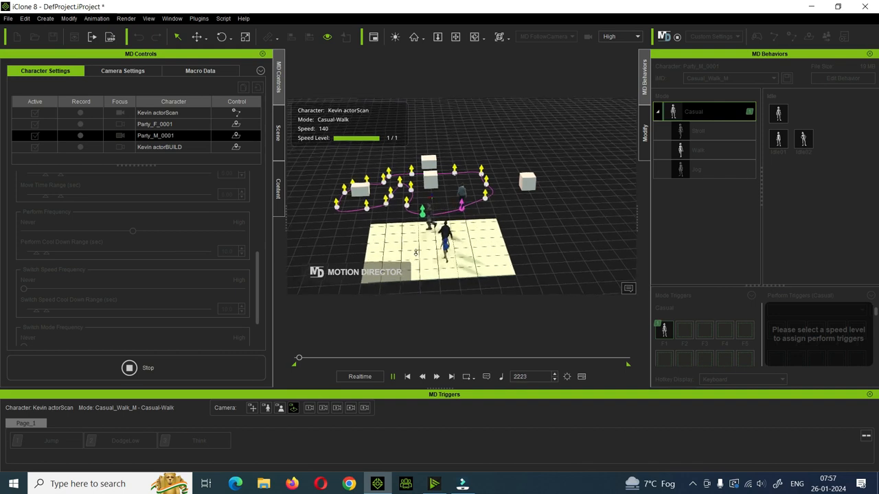
scroll(416, 253, up, 2)
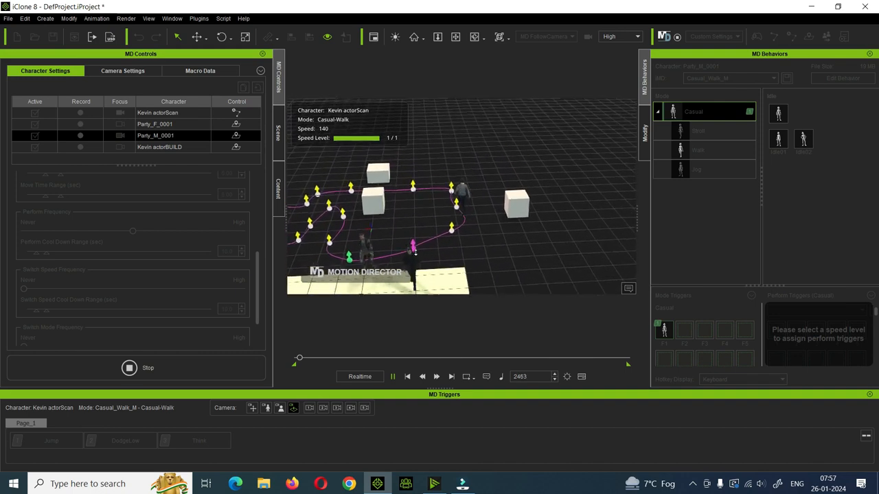
click(392, 377)
- Reframe the preview view to look across the floor zone at the three crowd characters with the path behind them
click(453, 39)
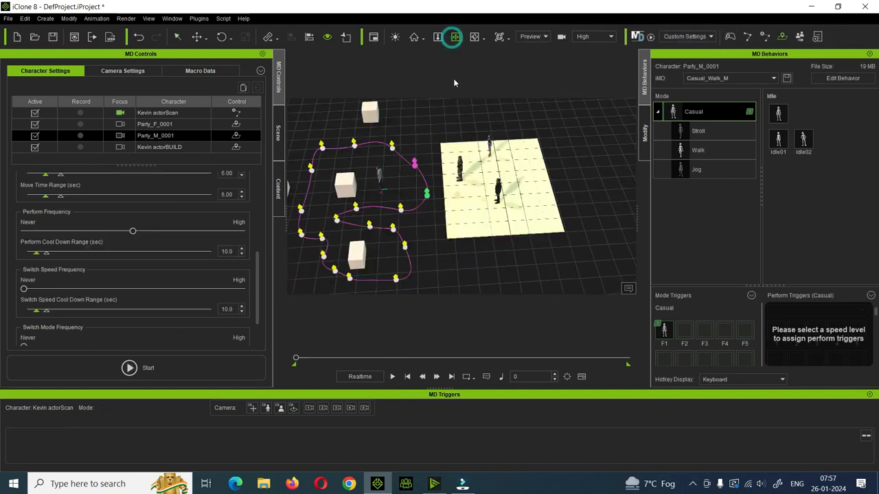
click(474, 36)
drag(327, 133, 465, 184)
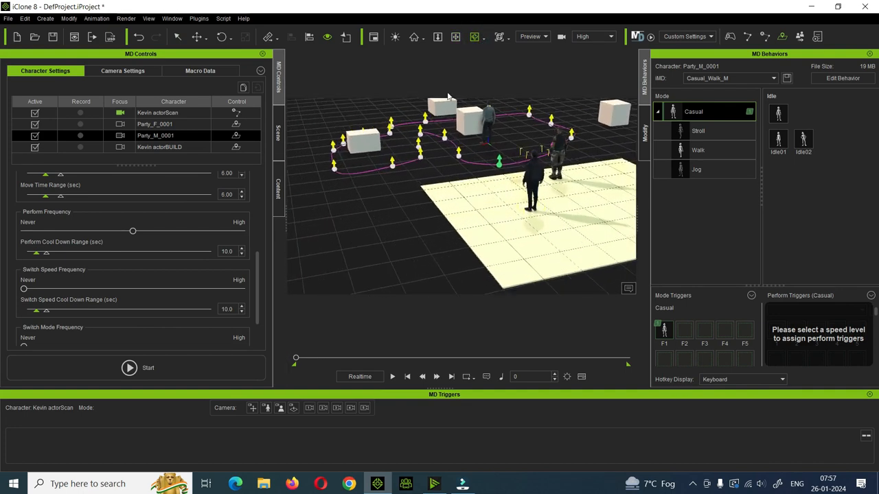
click(455, 37)
drag(396, 198, 447, 173)
right_drag(447, 172, 425, 178)
scroll(442, 178, up, 4)
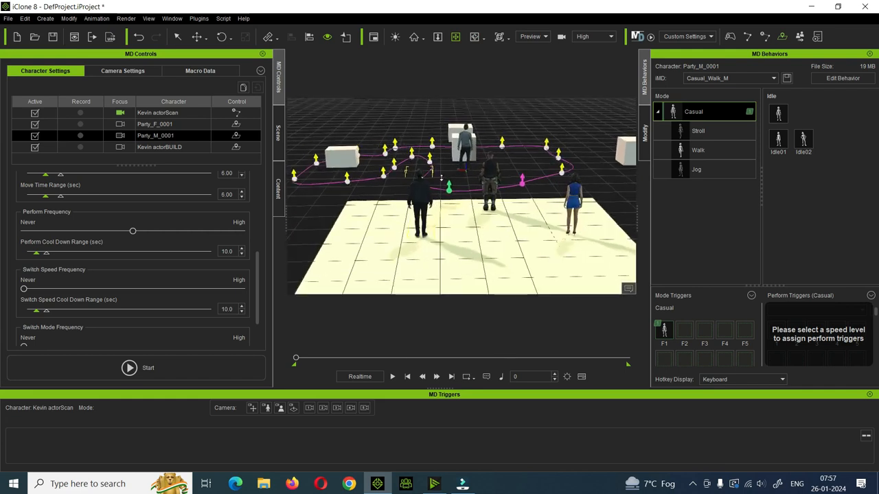
drag(458, 181, 447, 132)
scroll(447, 132, down, 5)
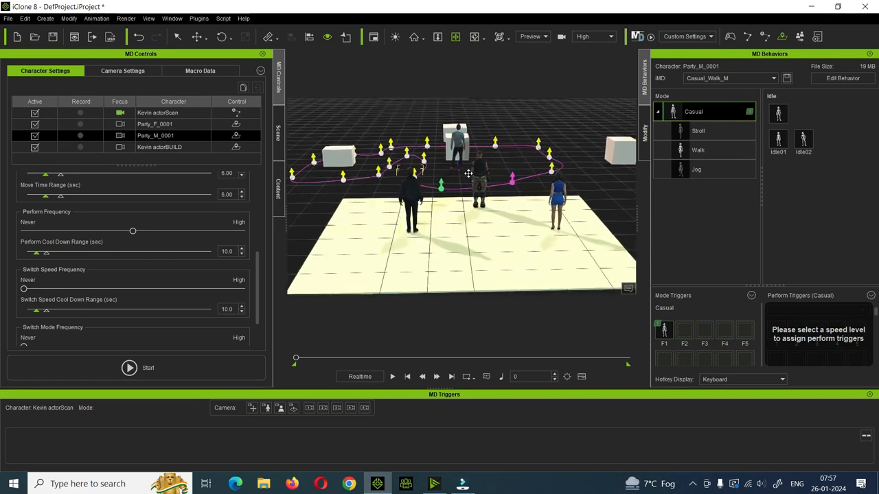
- Close the MD Behaviors settings to enlarge the viewport and view the floor zone and path from a higher angle
click(870, 54)
click(871, 55)
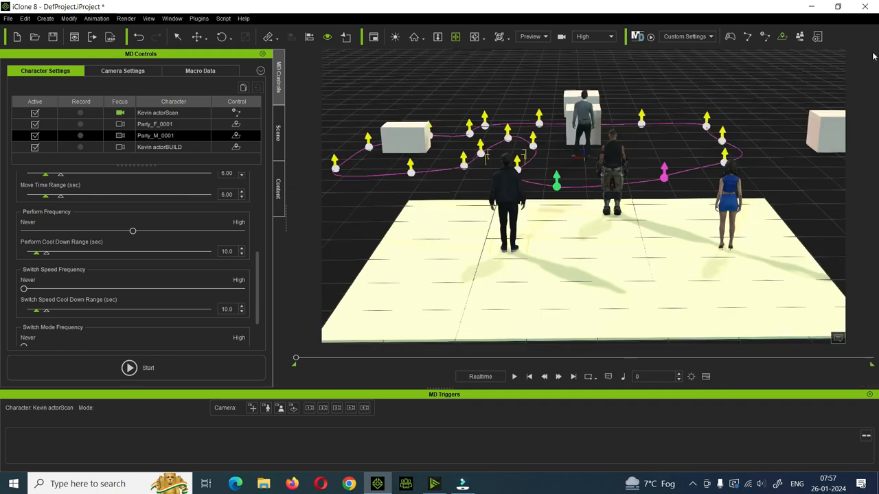
scroll(610, 145, down, 2)
right_drag(598, 164, 651, 204)
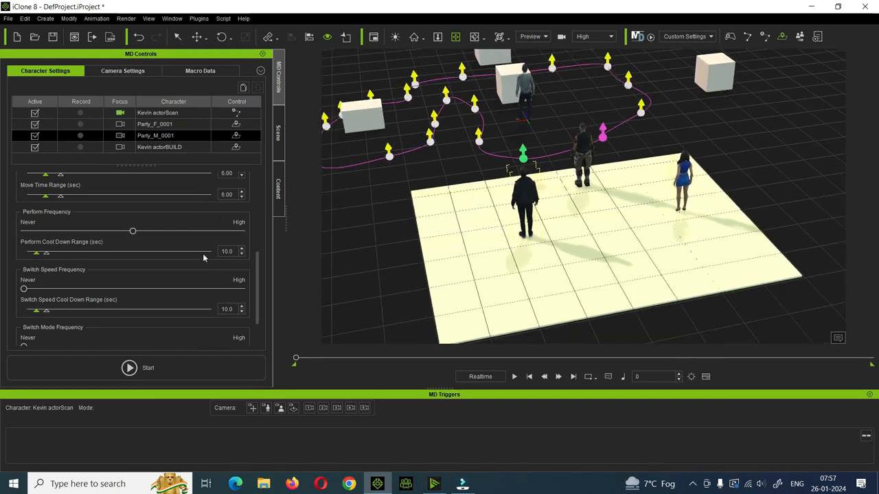
- Set the initial camera mode to Free Camera, fit the whole path and floor zone in view, and start Motion Director
click(127, 73)
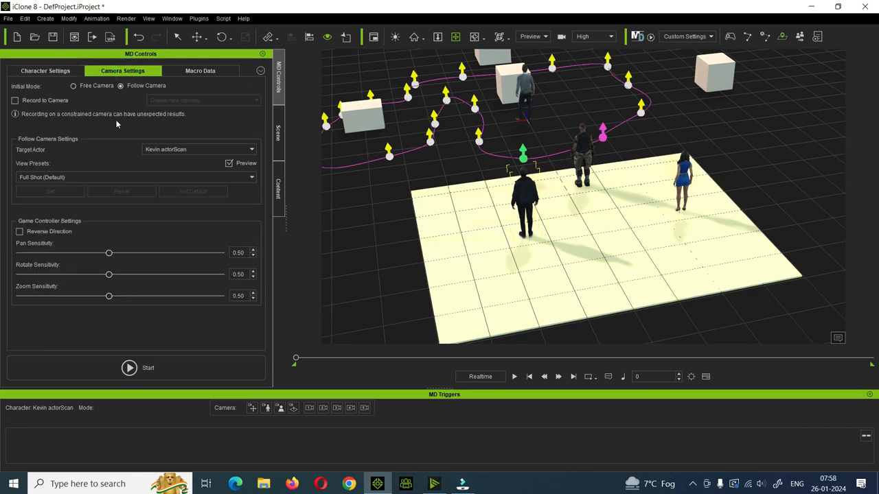
click(64, 71)
right_drag(527, 162, 534, 182)
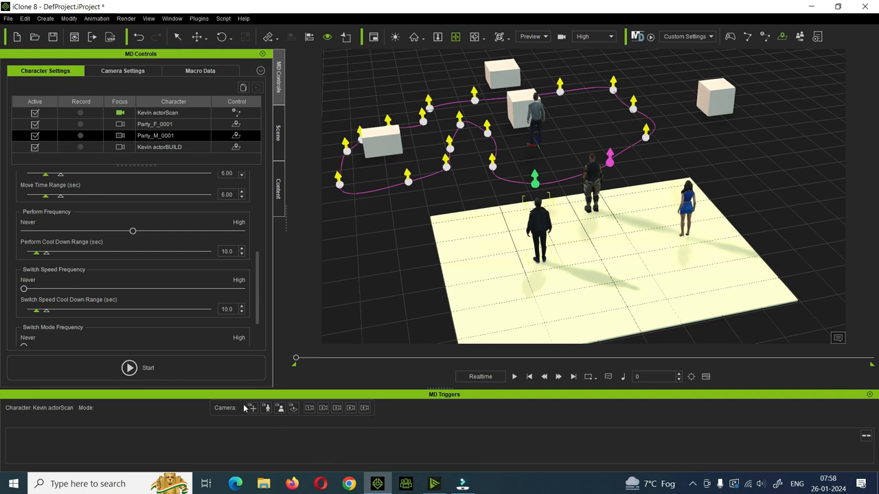
click(173, 367)
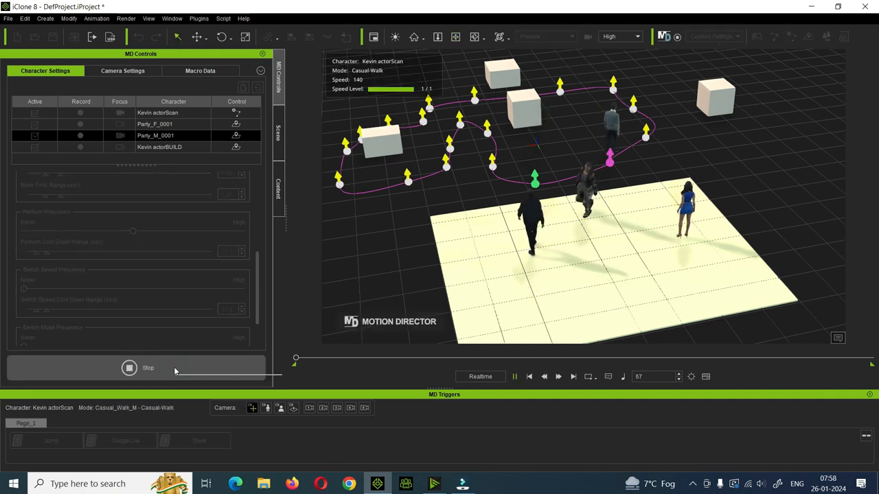